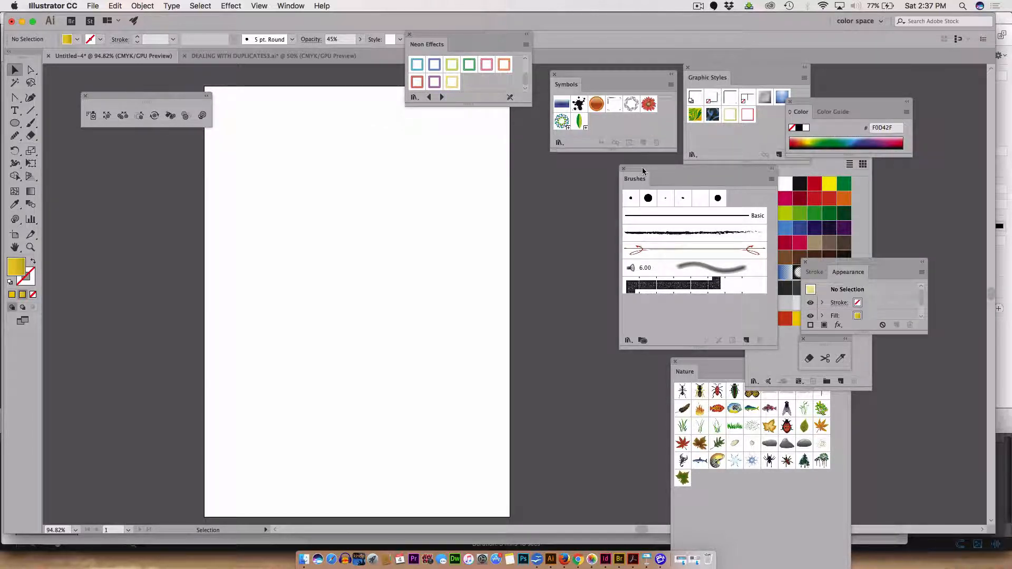
# Step: Move the Brushes panel next to the artboard, clear of the Swatches panel
pyautogui.moveTo(646, 170); pyautogui.dragTo(553, 165)
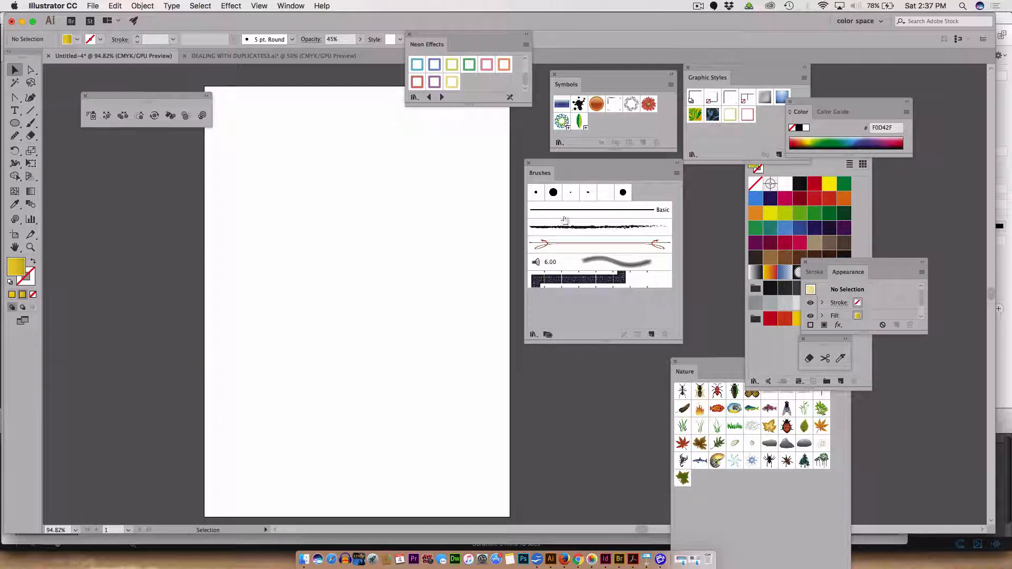
pyautogui.click(290, 5)
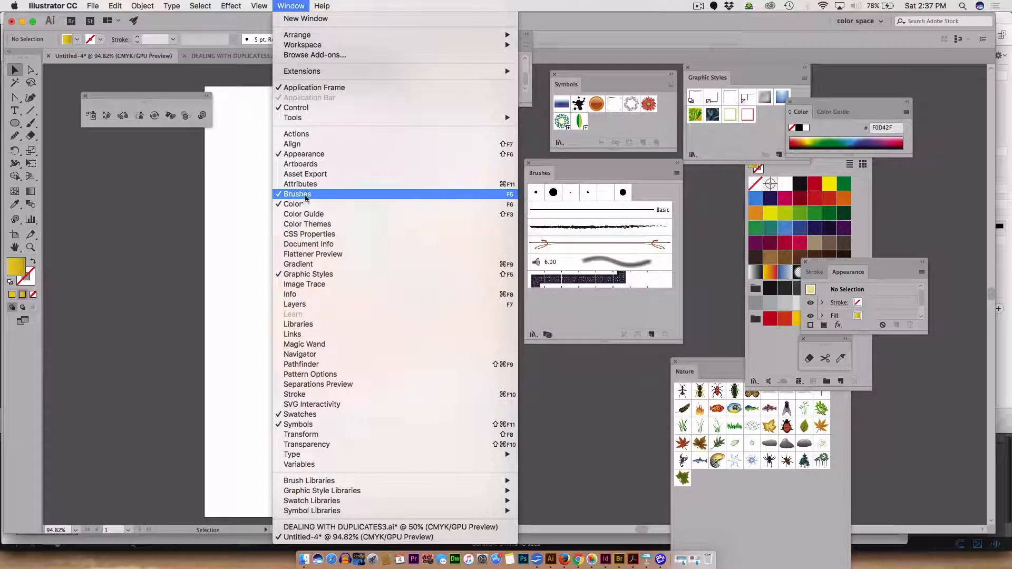
pyautogui.click(546, 133)
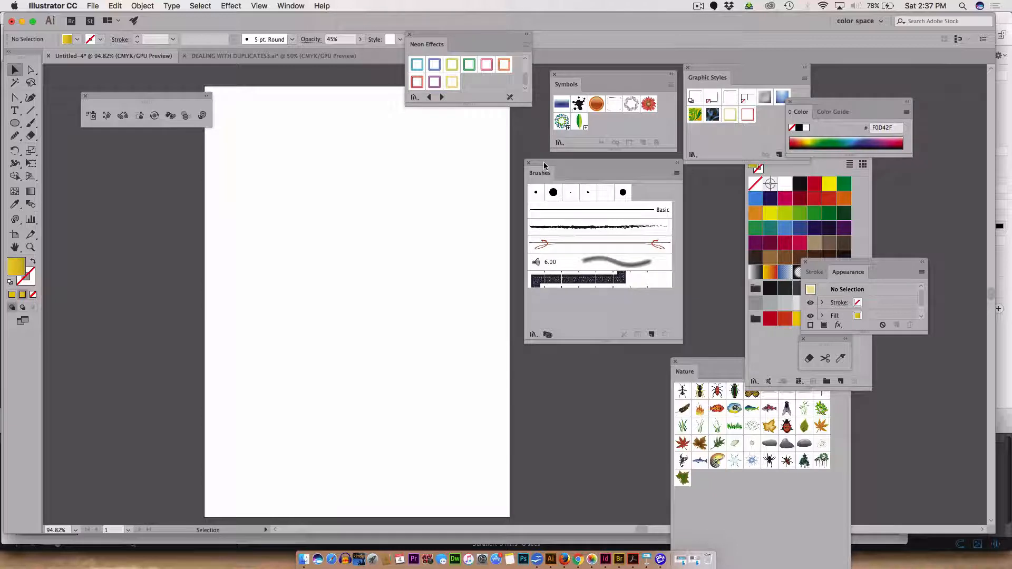
pyautogui.moveTo(543, 162); pyautogui.dragTo(544, 156)
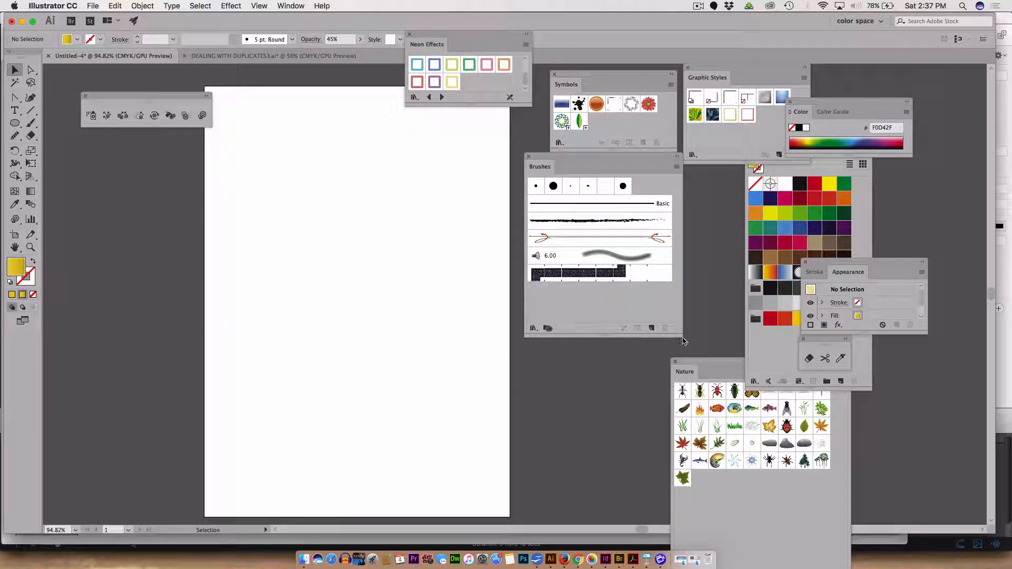
pyautogui.click(676, 167)
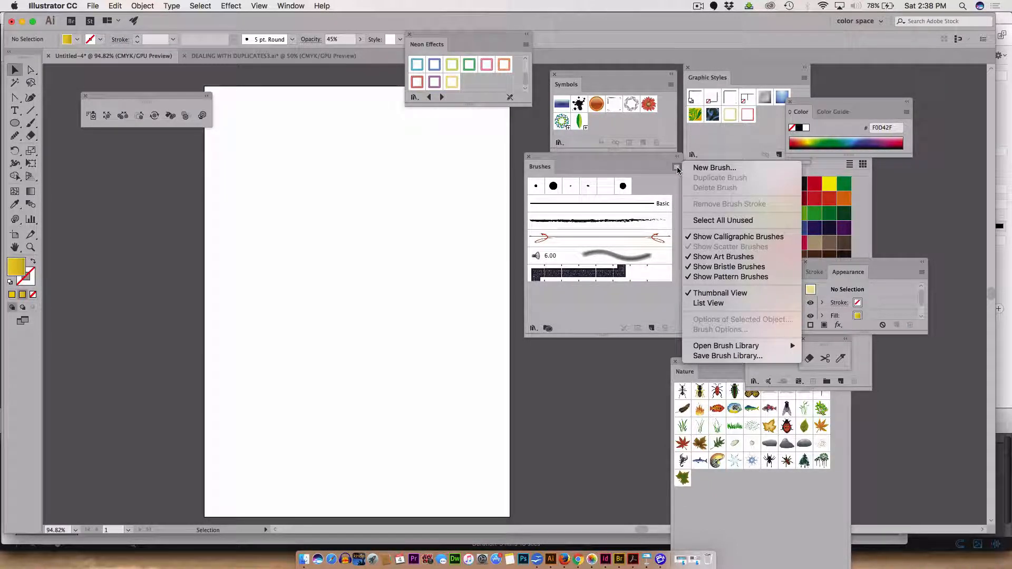
pyautogui.click(690, 168)
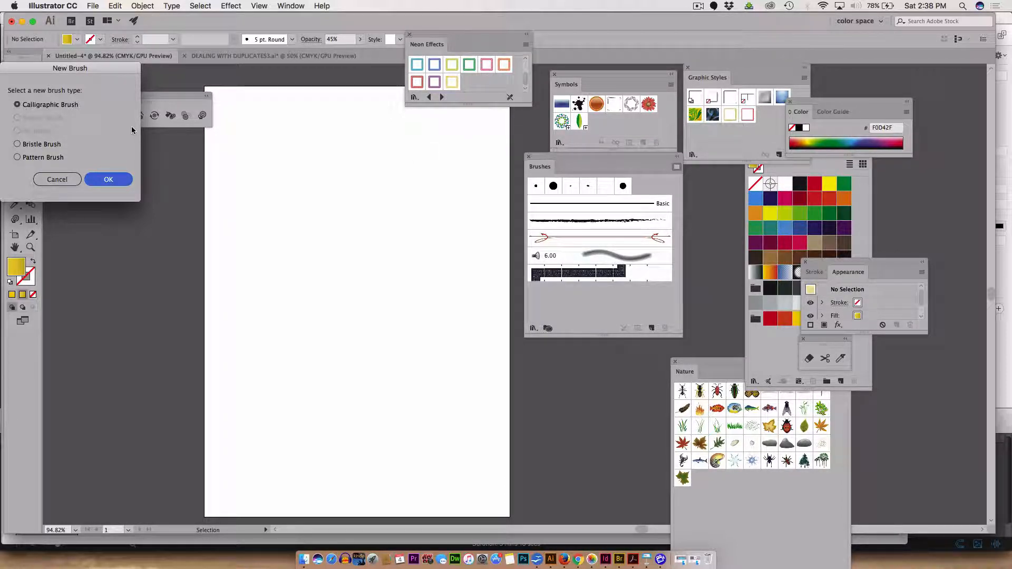
pyautogui.click(58, 179)
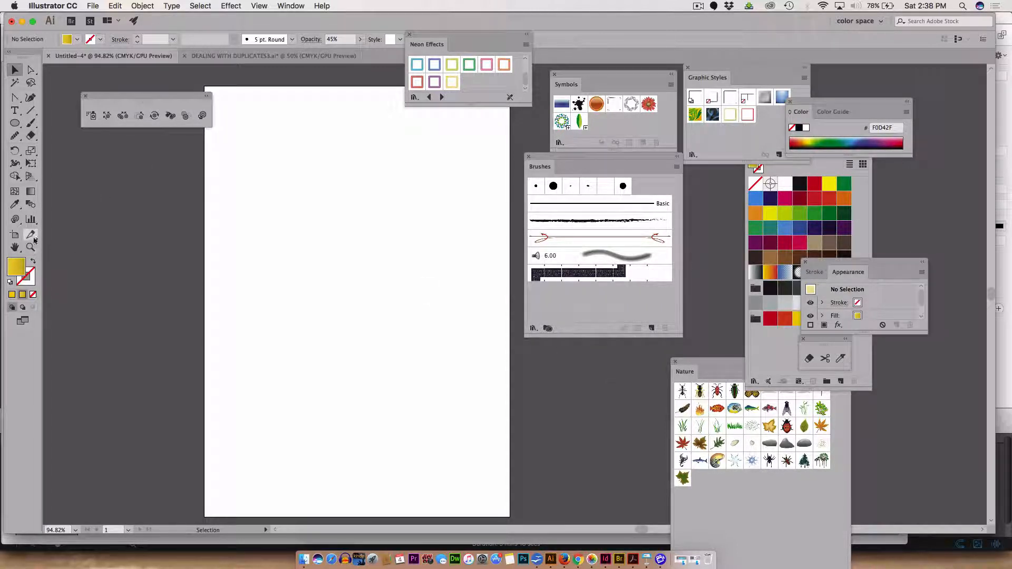
# Step: Set the fill color to a dark purple with RGB values 128, 0, 155
pyautogui.doubleClick(16, 267)
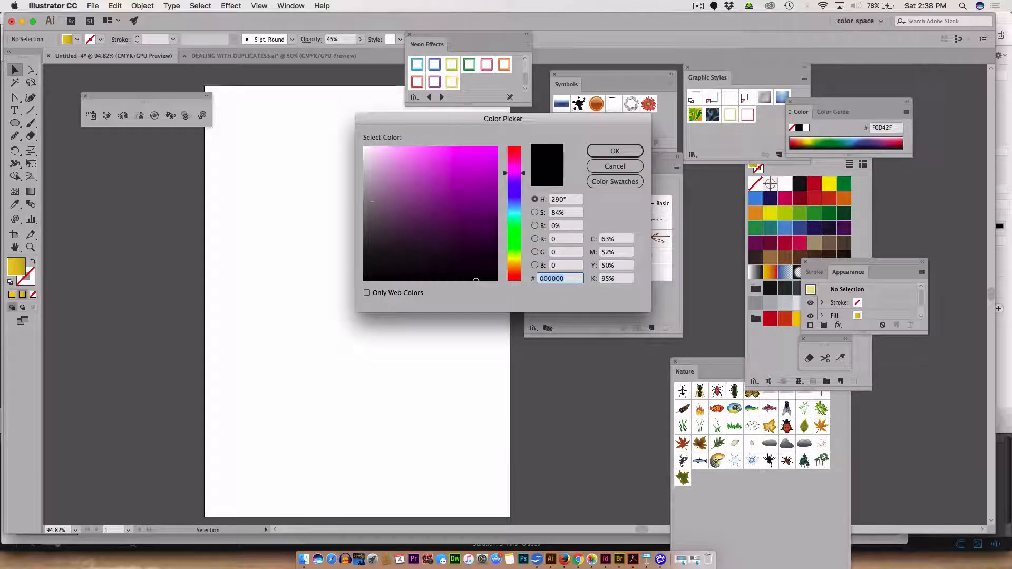
pyautogui.moveTo(475, 244); pyautogui.dragTo(496, 199)
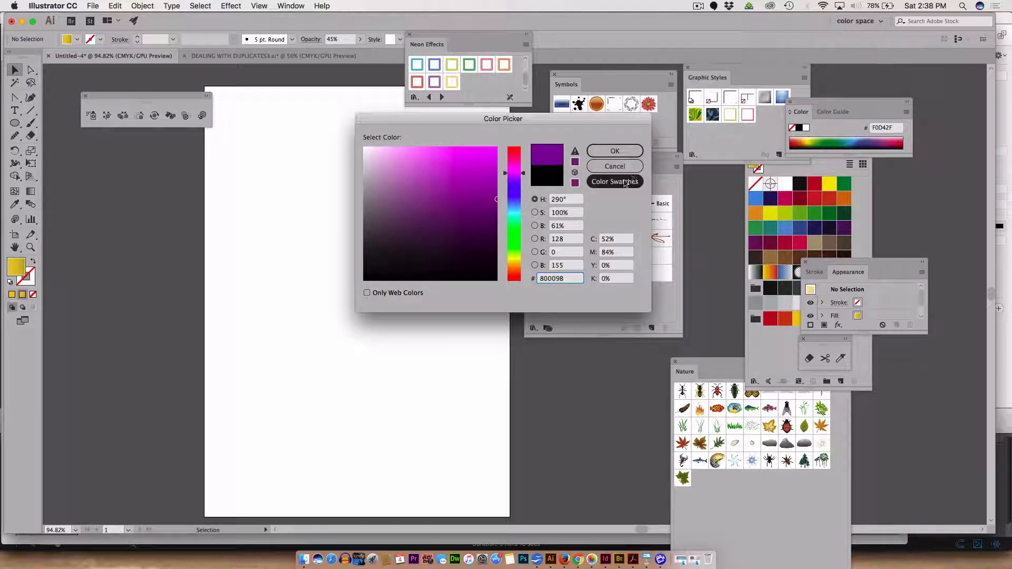
pyautogui.click(620, 156)
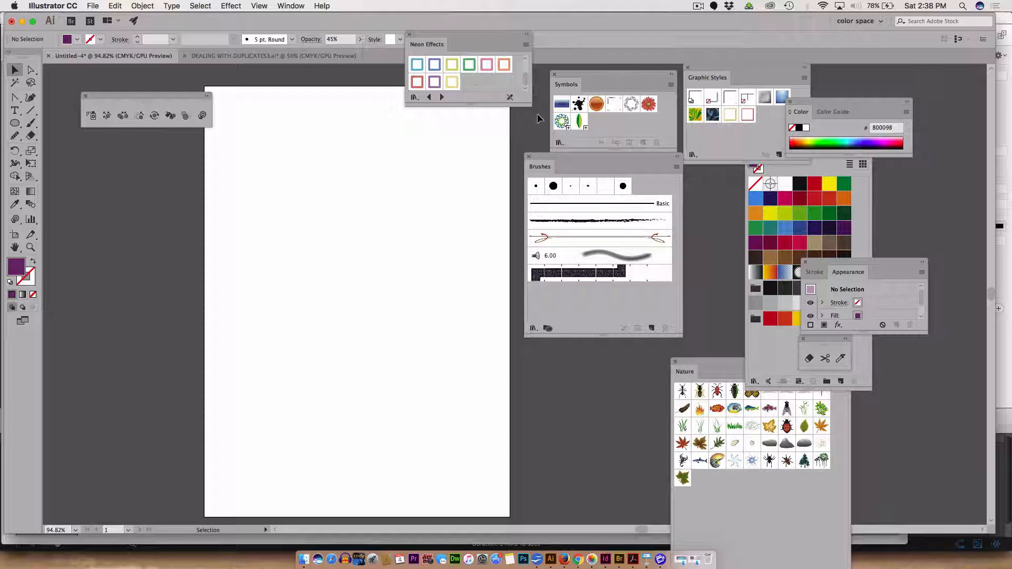
# Step: Close the Neon Effects, Graphic Styles and Nature panels and rearrange the Brushes, Appearance and Swatches panels so they do not overlap each other
pyautogui.click(409, 34)
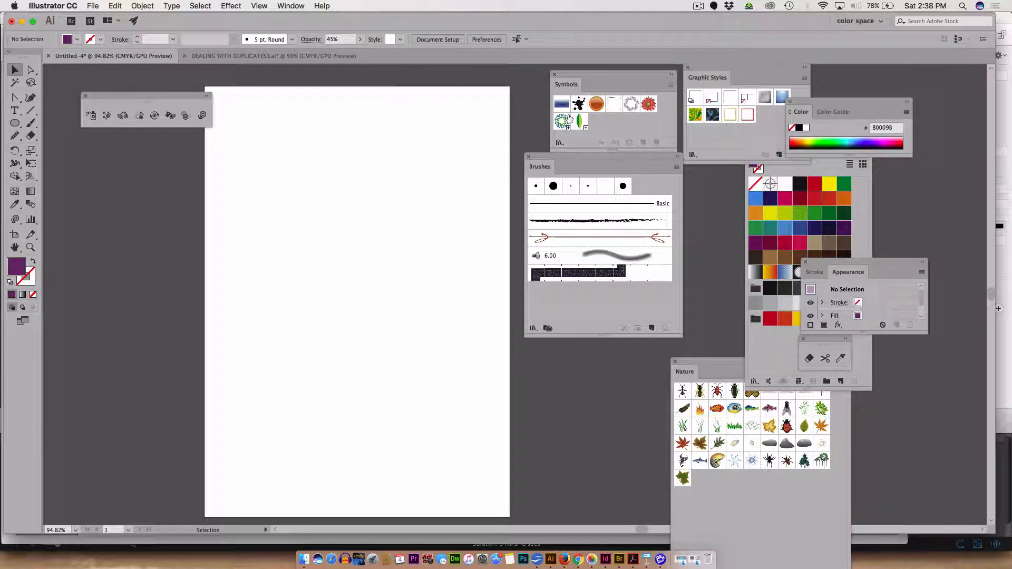
pyautogui.moveTo(536, 157); pyautogui.dragTo(552, 169)
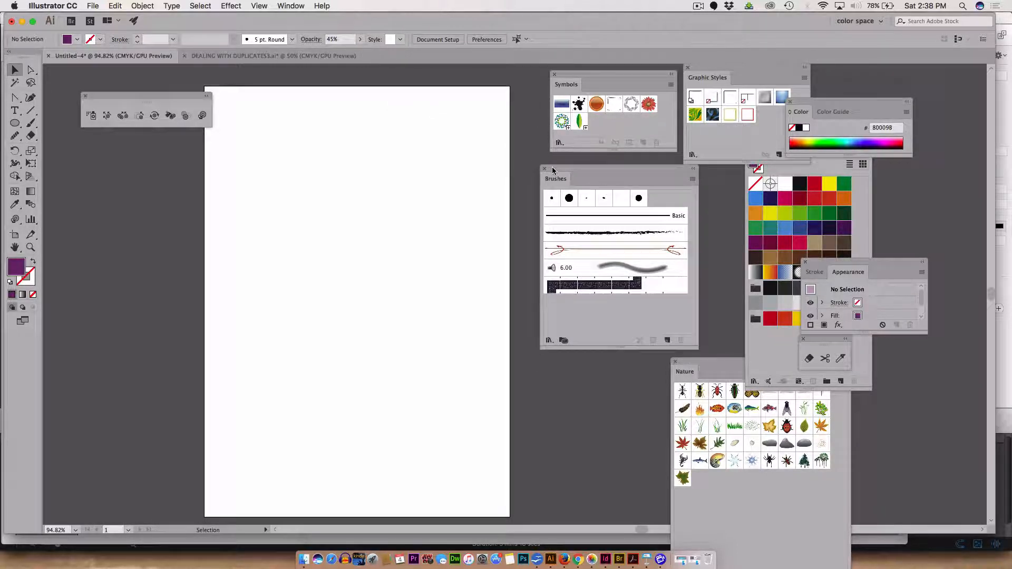
pyautogui.click(699, 77)
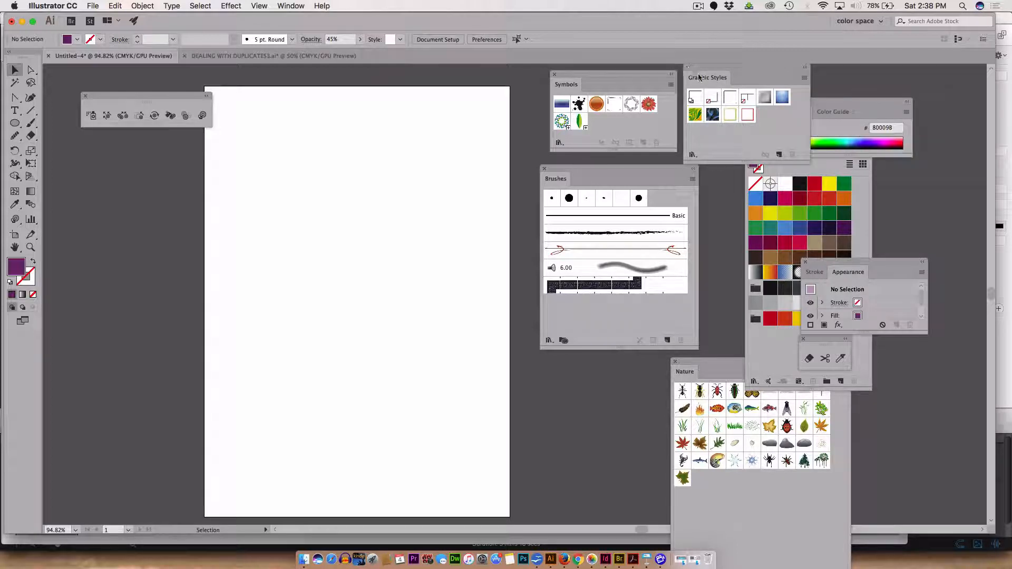
pyautogui.click(687, 67)
pyautogui.moveTo(832, 266)
pyautogui.mouseDown()
pyautogui.moveTo(916, 224)
pyautogui.moveTo(917, 188)
pyautogui.mouseUp()
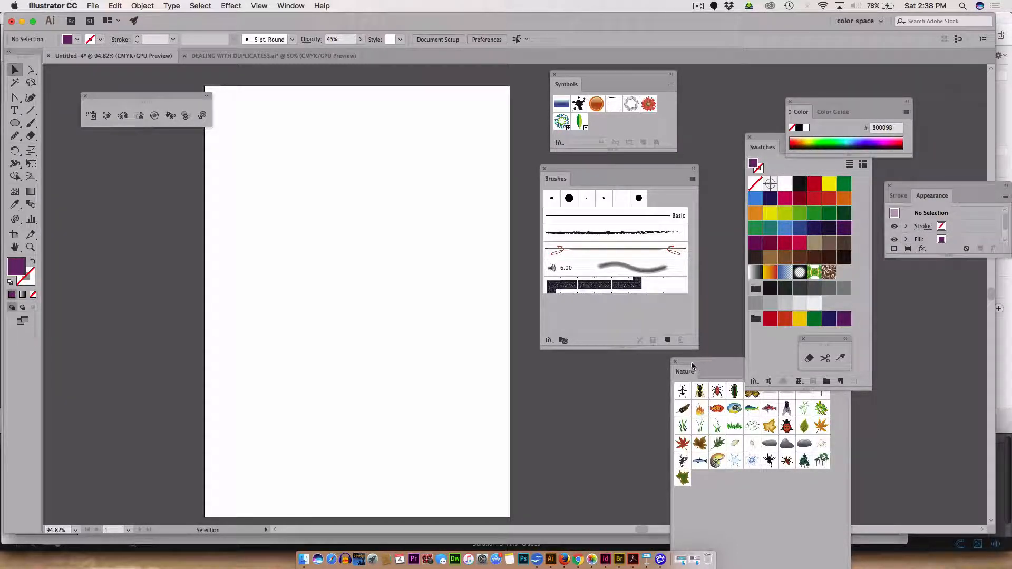
pyautogui.moveTo(692, 362); pyautogui.dragTo(630, 372)
pyautogui.click(614, 372)
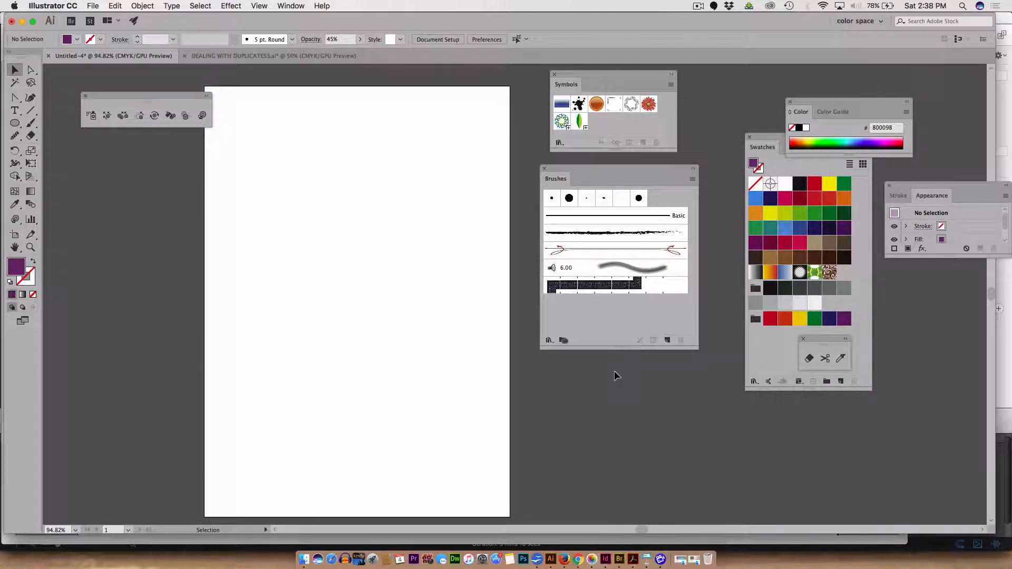
pyautogui.click(762, 146)
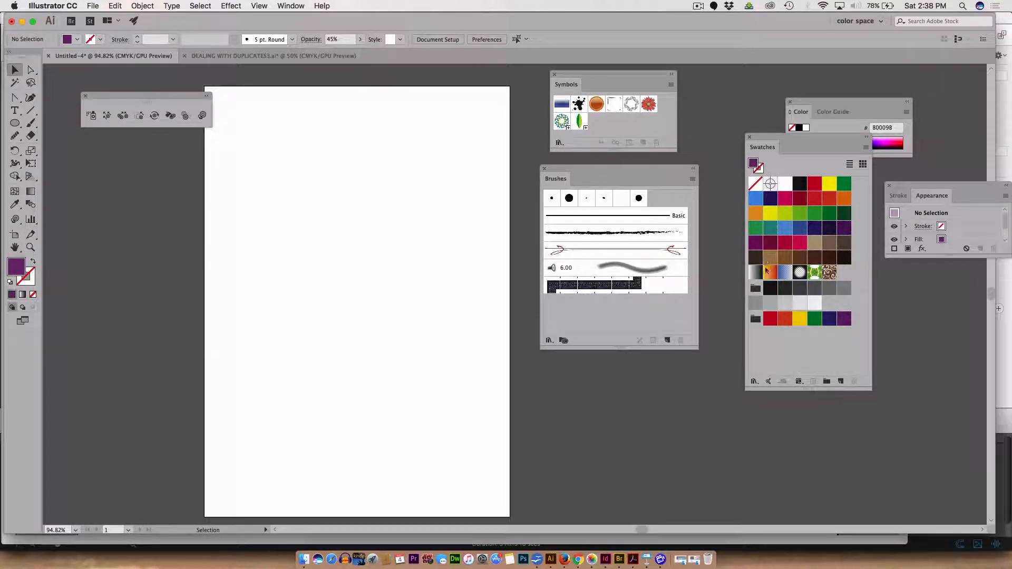
# Step: Activate the Paintbrush tool rather than the Blob Brush tool
pyautogui.click(31, 125)
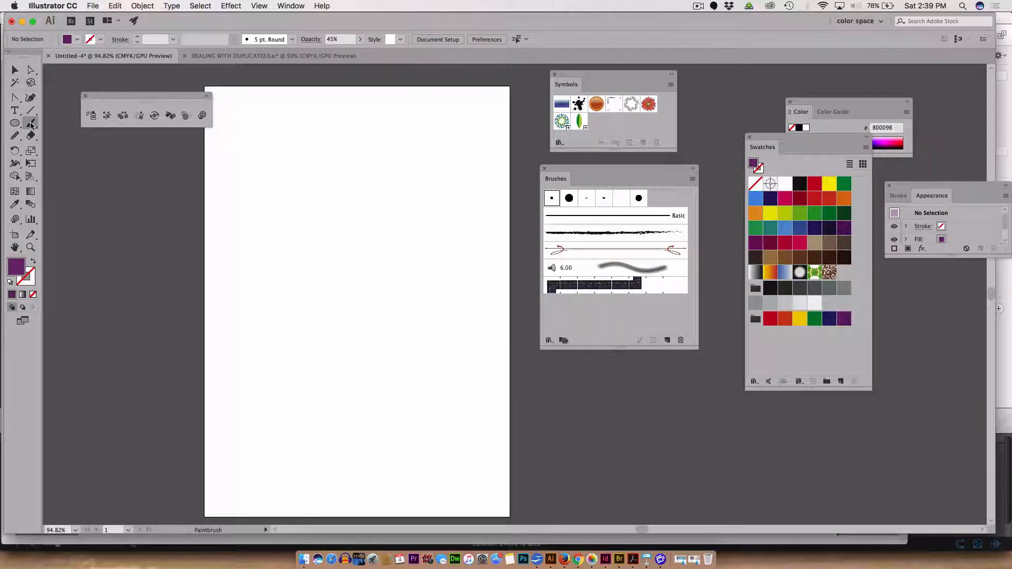
pyautogui.click(31, 125)
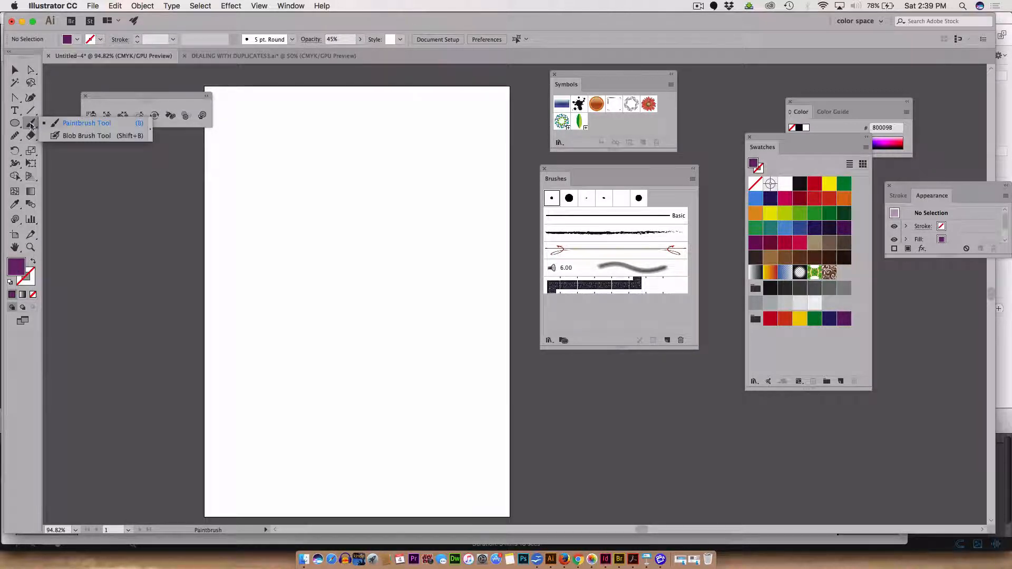
pyautogui.click(80, 124)
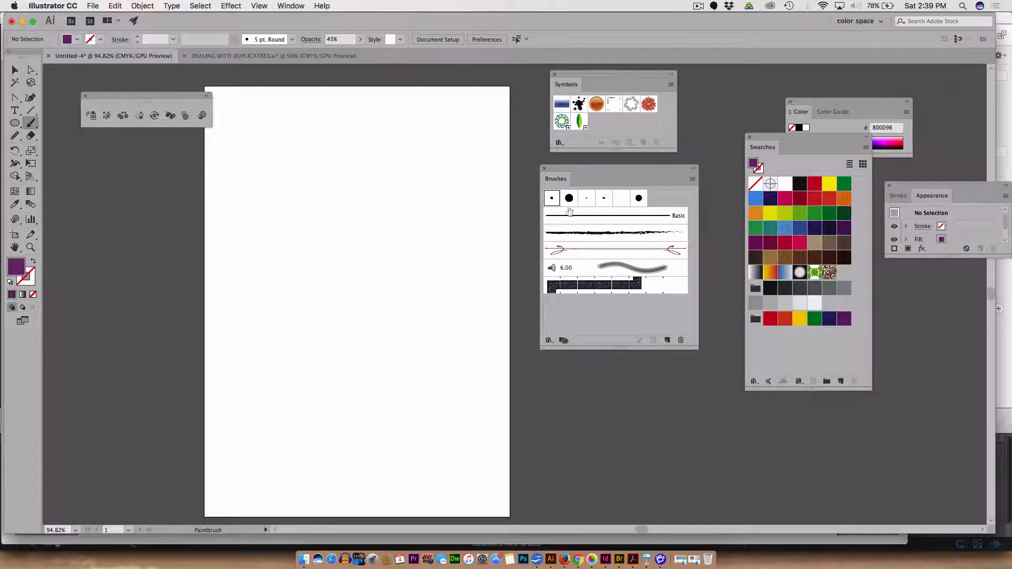
# Step: Start a new brush of the Calligraphic Brush type
pyautogui.click(692, 181)
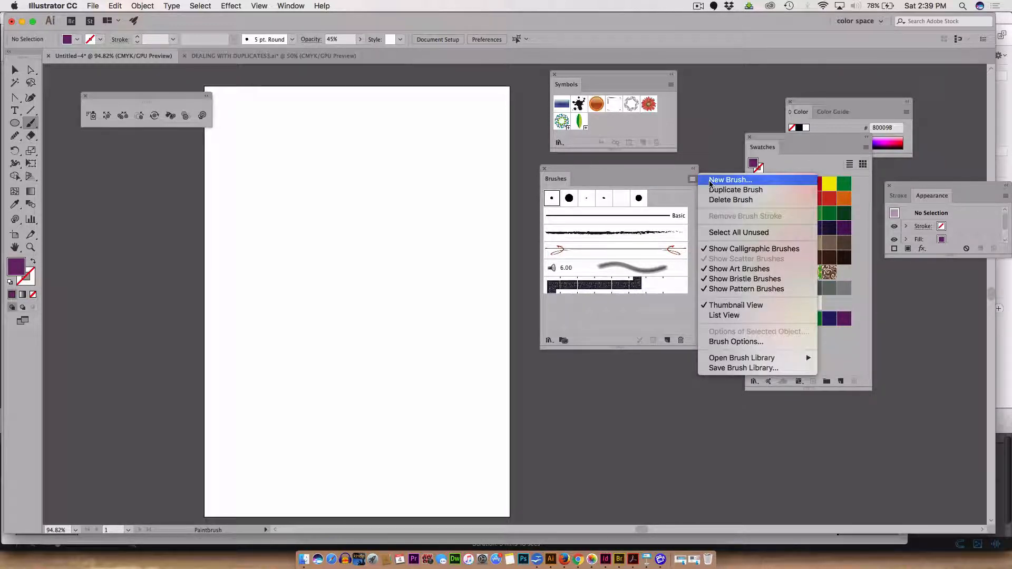
pyautogui.click(710, 182)
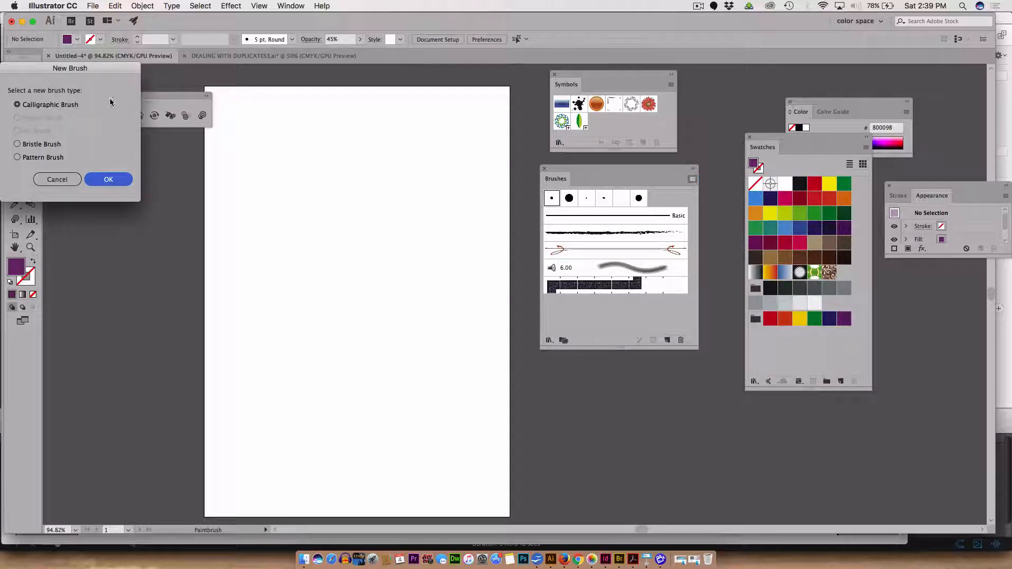
pyautogui.moveTo(34, 68); pyautogui.dragTo(399, 91)
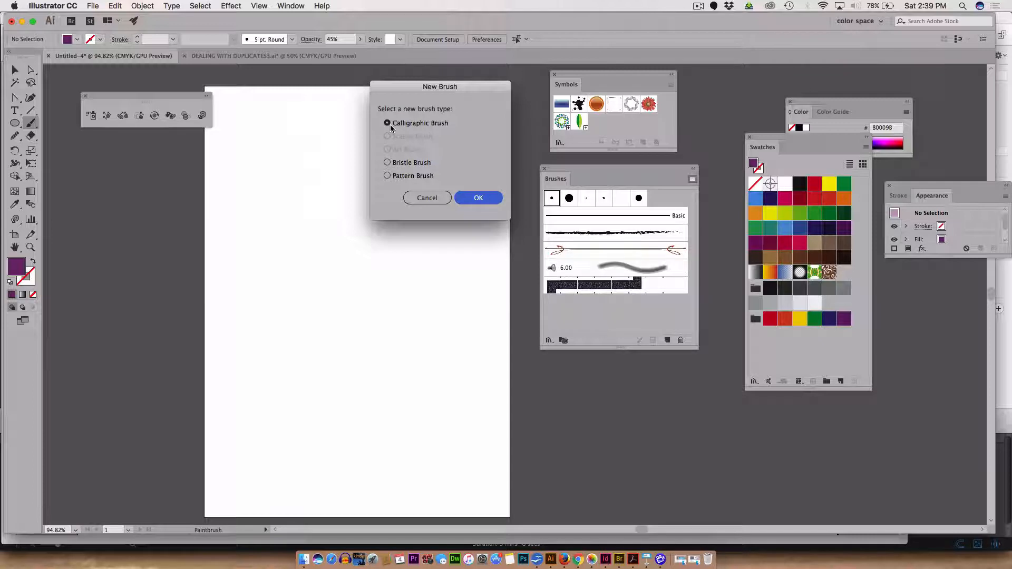
pyautogui.click(479, 199)
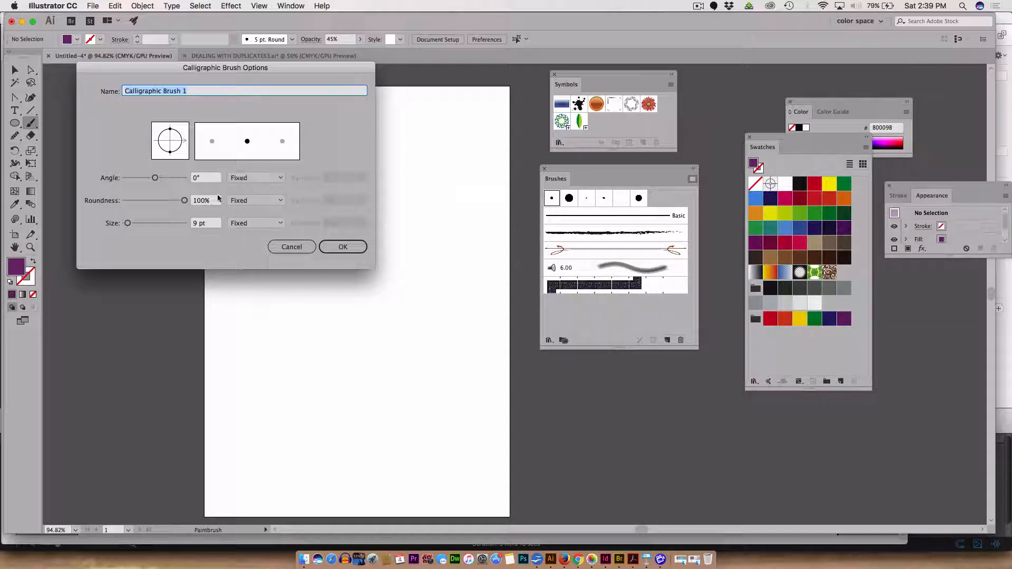
# Step: Shape the calligraphic brush as a slanted ellipse with a 51° angle, 21% roundness and a size of 42 pt
pyautogui.moveTo(127, 222); pyautogui.dragTo(134, 227)
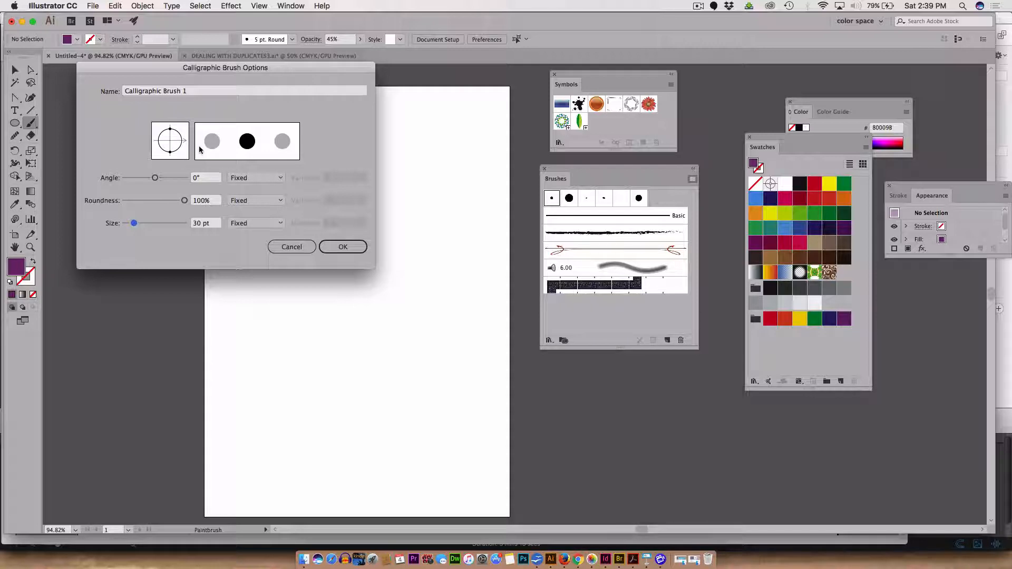
pyautogui.moveTo(185, 142)
pyautogui.mouseDown()
pyautogui.moveTo(160, 138)
pyautogui.moveTo(169, 142)
pyautogui.mouseUp()
pyautogui.moveTo(184, 203); pyautogui.dragTo(143, 203)
pyautogui.moveTo(157, 137); pyautogui.dragTo(184, 126)
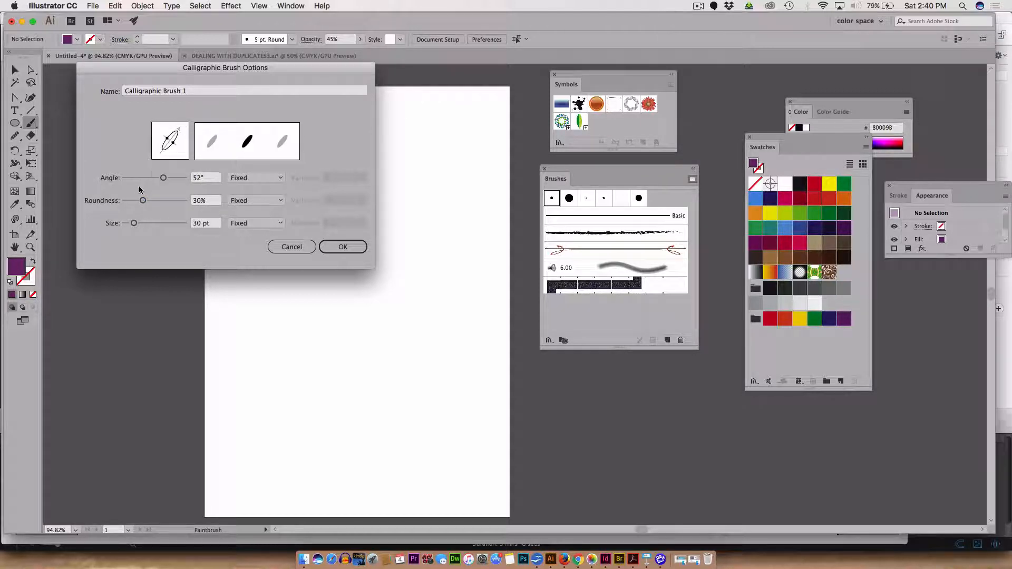
pyautogui.moveTo(164, 177)
pyautogui.mouseDown()
pyautogui.moveTo(142, 178)
pyautogui.moveTo(170, 179)
pyautogui.moveTo(151, 200)
pyautogui.moveTo(162, 201)
pyautogui.moveTo(139, 201)
pyautogui.moveTo(150, 226)
pyautogui.moveTo(138, 224)
pyautogui.mouseUp()
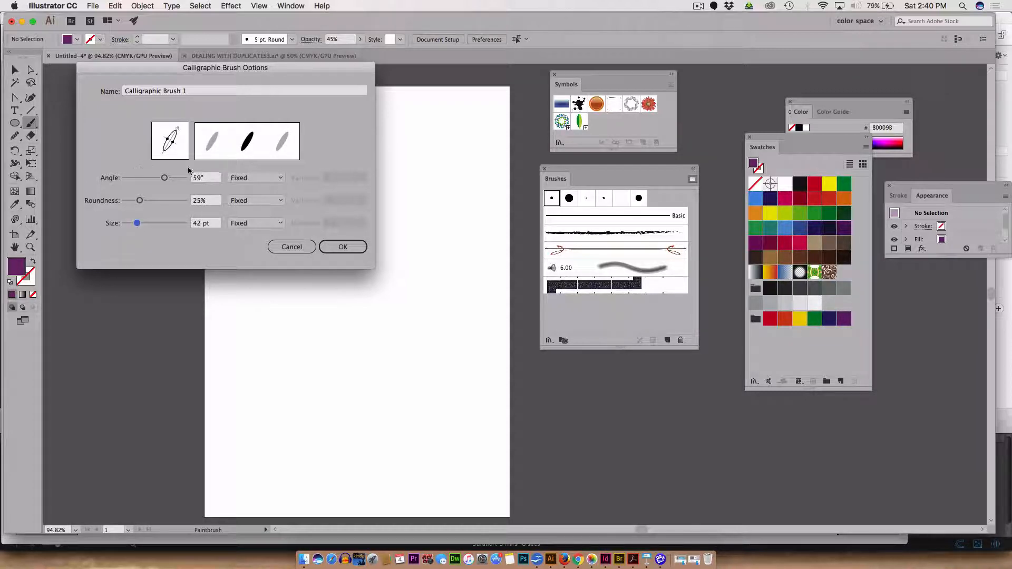
pyautogui.moveTo(164, 178); pyautogui.dragTo(137, 204)
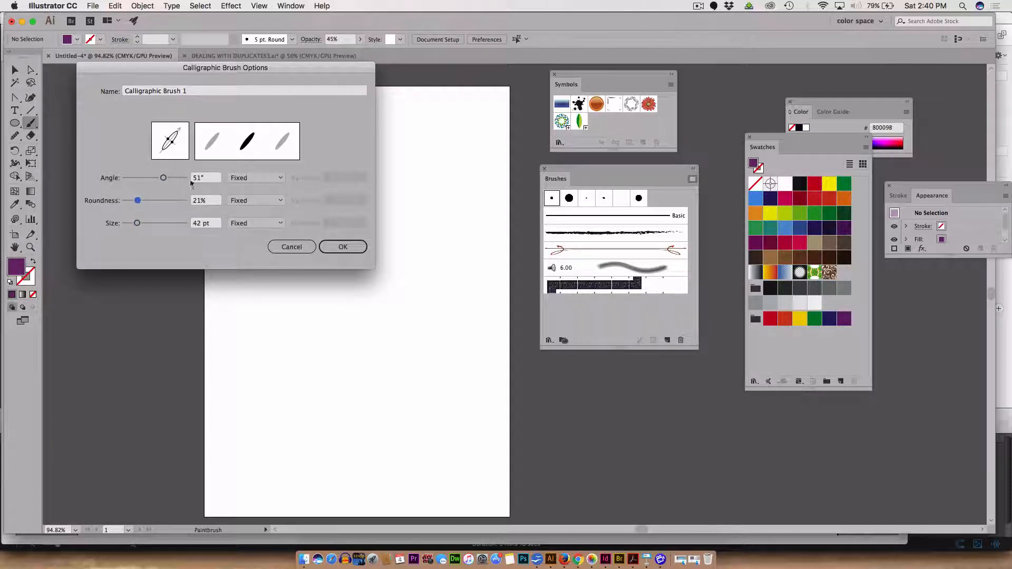
# Step: Name the brush My Marker, enlarge it to 71 pt, fine-tune its roundness and create it
pyautogui.moveTo(193, 90); pyautogui.dragTo(90, 89)
pyautogui.write('M')
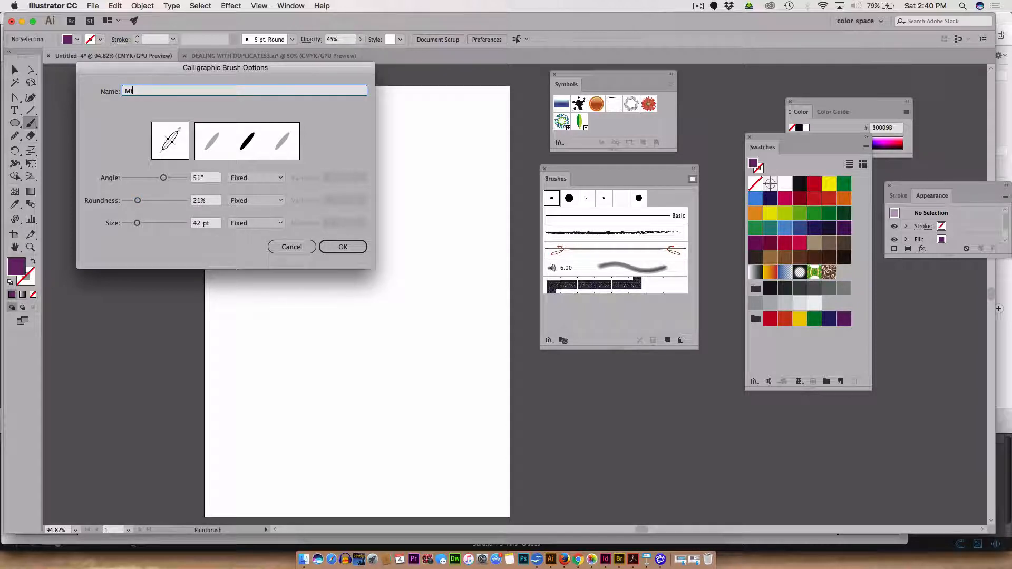
pyautogui.write('y Marker')
pyautogui.moveTo(137, 223); pyautogui.dragTo(147, 225)
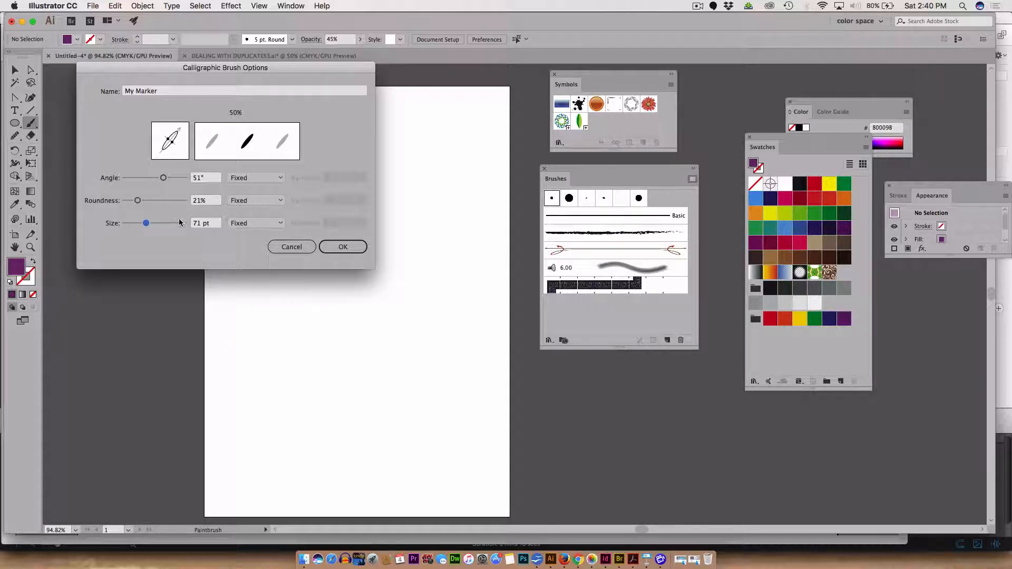
pyautogui.moveTo(138, 202); pyautogui.dragTo(136, 202)
pyautogui.click(342, 248)
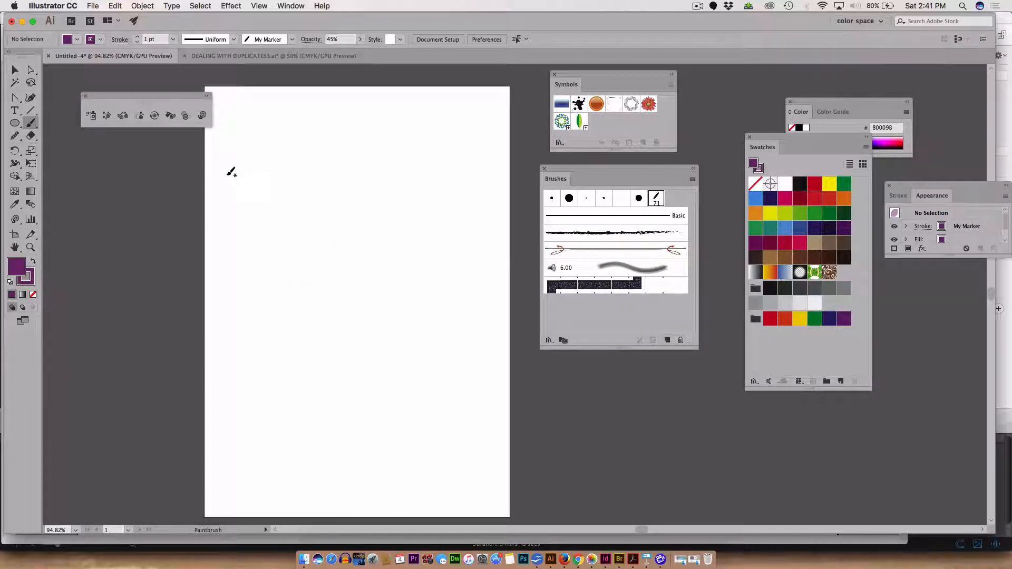
# Step: Paint a large looping cursive letter L on the upper part of the artboard with the My Marker brush and select the painted path
pyautogui.moveTo(218, 184)
pyautogui.mouseDown()
pyautogui.moveTo(297, 176)
pyautogui.moveTo(299, 127)
pyautogui.moveTo(285, 116)
pyautogui.moveTo(272, 126)
pyautogui.moveTo(259, 286)
pyautogui.moveTo(240, 300)
pyautogui.moveTo(219, 283)
pyautogui.moveTo(218, 268)
pyautogui.moveTo(239, 249)
pyautogui.moveTo(279, 249)
pyautogui.moveTo(325, 286)
pyautogui.moveTo(370, 270)
pyautogui.mouseUp()
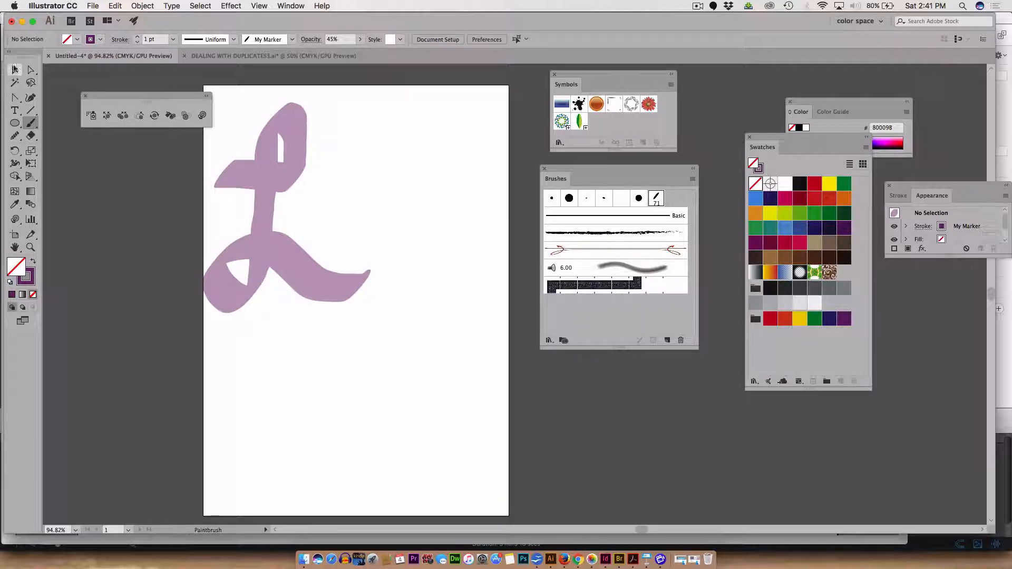
pyautogui.click(15, 69)
pyautogui.click(262, 268)
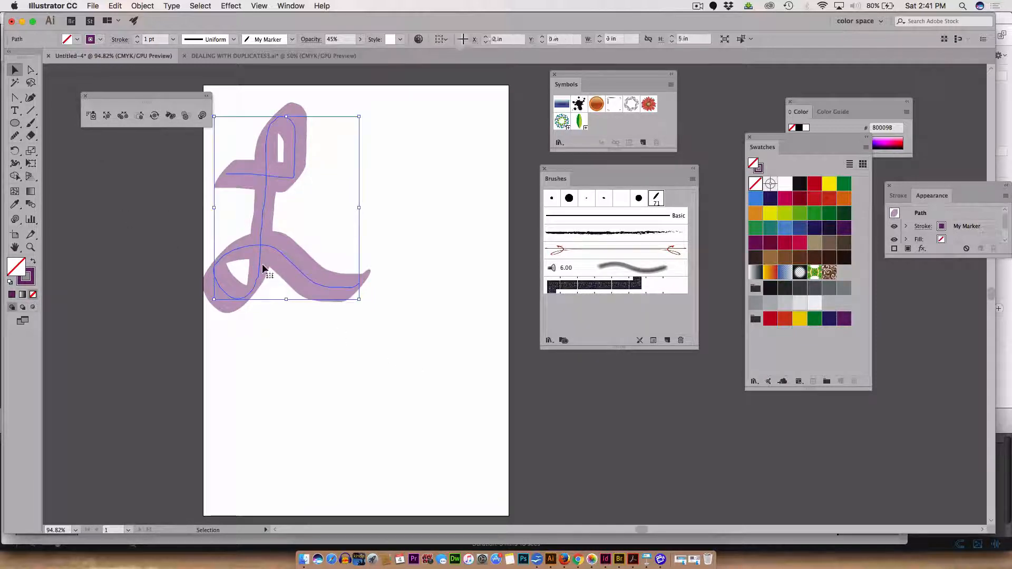
pyautogui.scroll(2, 252, 255)
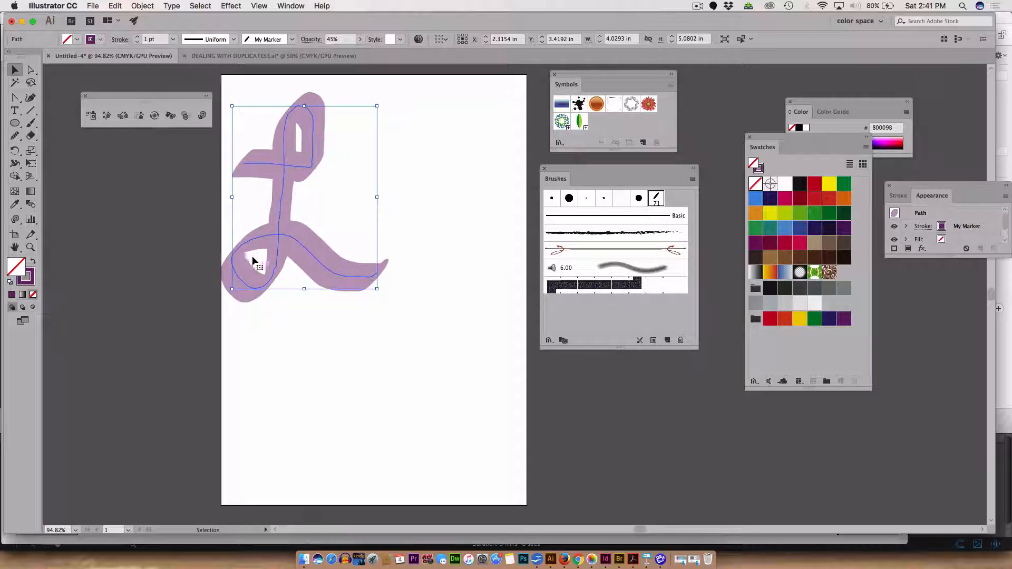
pyautogui.hscroll(2, 252, 259)
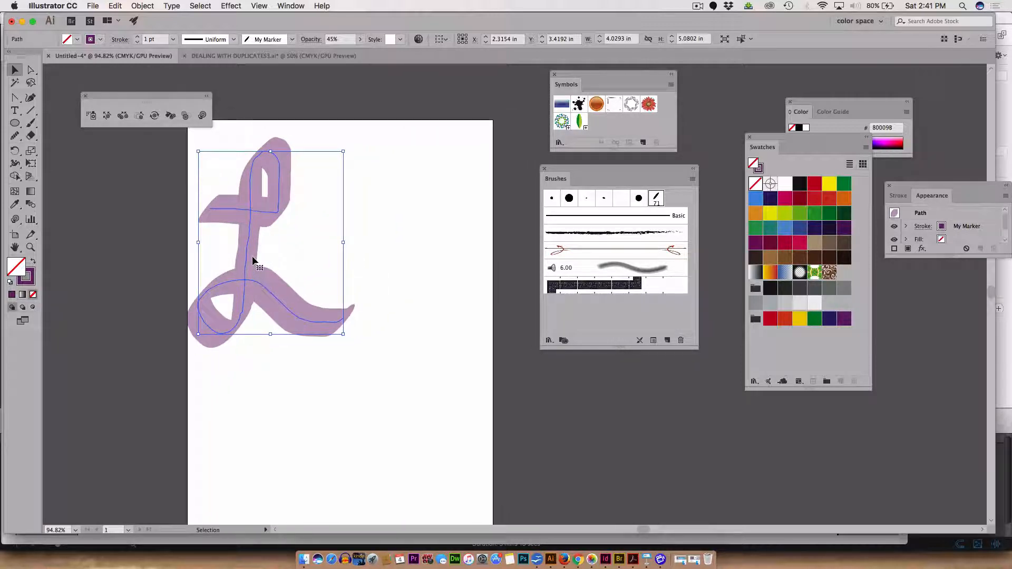
pyautogui.scroll(-1, 252, 261)
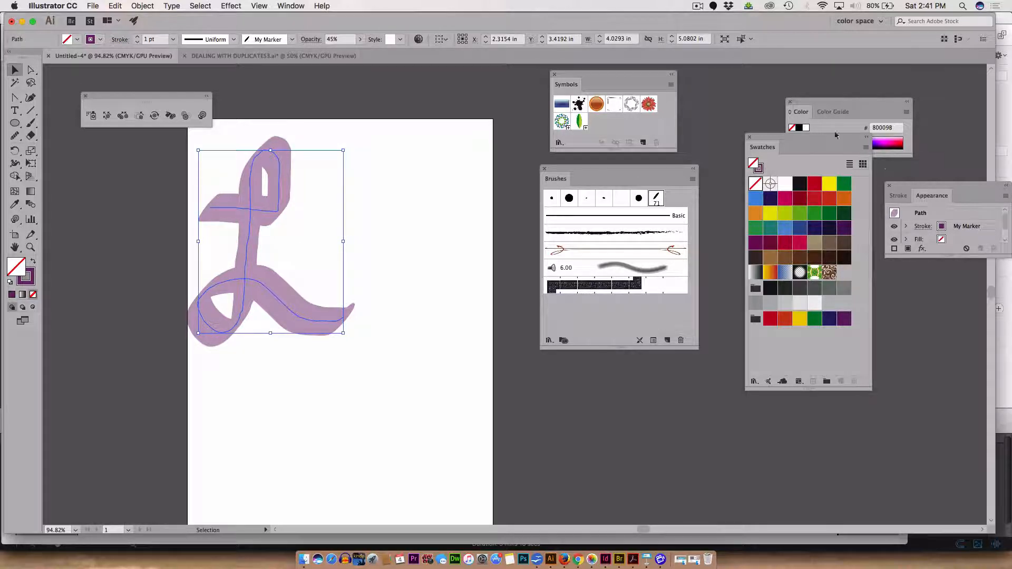
# Step: Move the swatches aside and display the document's layers to examine Layer 1
pyautogui.moveTo(801, 138)
pyautogui.mouseDown()
pyautogui.moveTo(765, 271)
pyautogui.moveTo(987, 278)
pyautogui.moveTo(907, 337)
pyautogui.mouseUp()
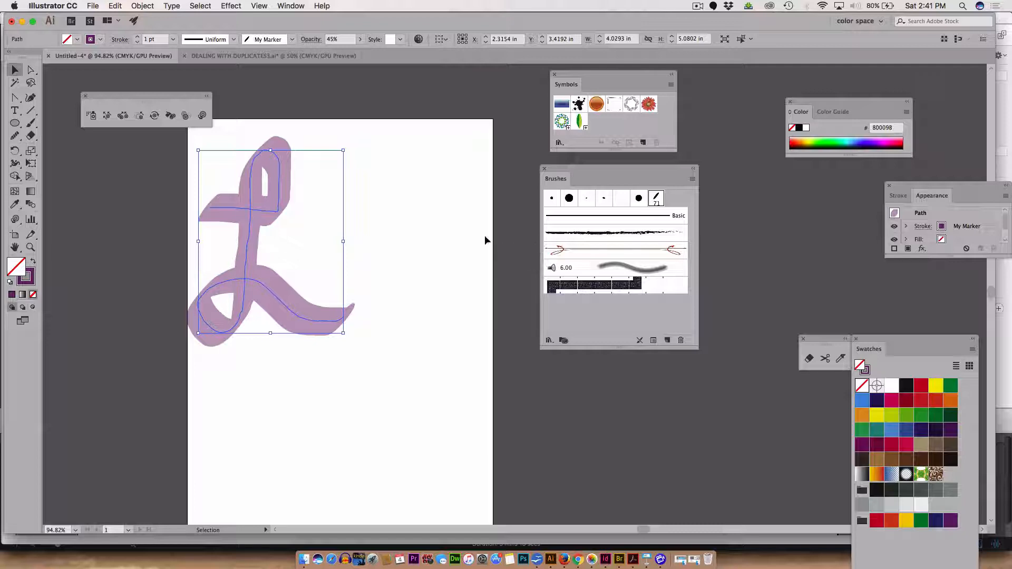
pyautogui.click(302, 5)
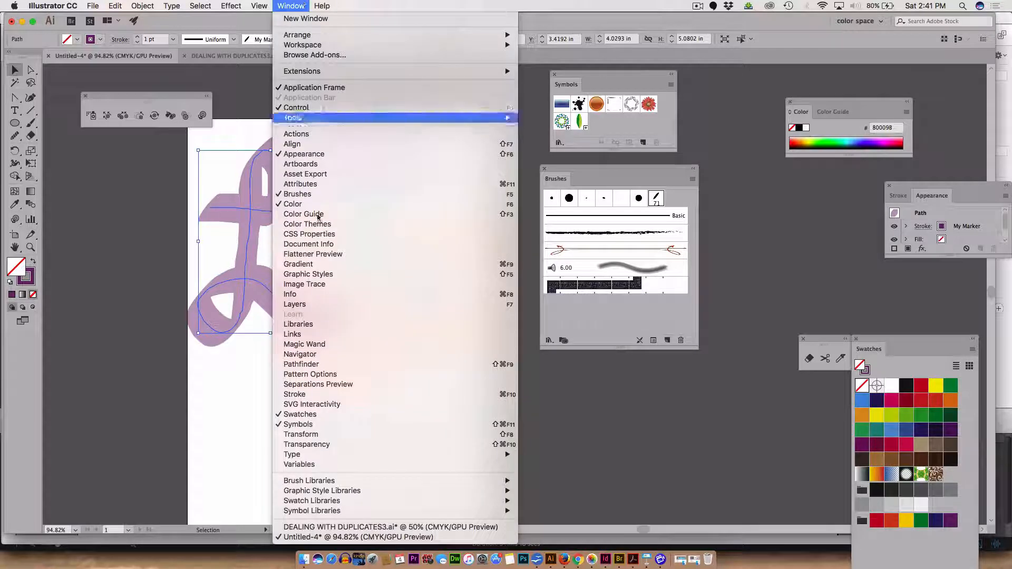
pyautogui.click(330, 305)
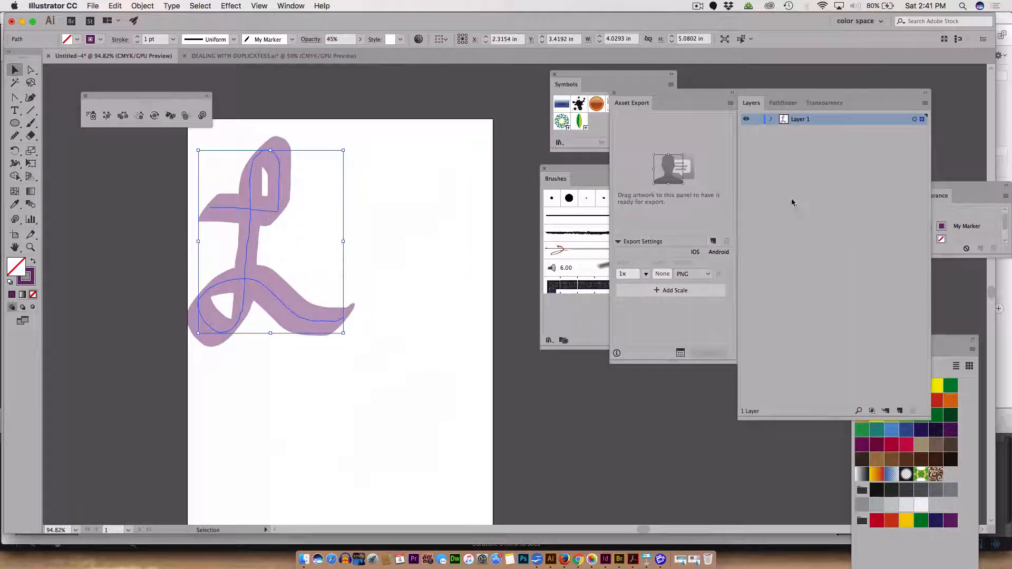
pyautogui.click(770, 120)
pyautogui.click(771, 120)
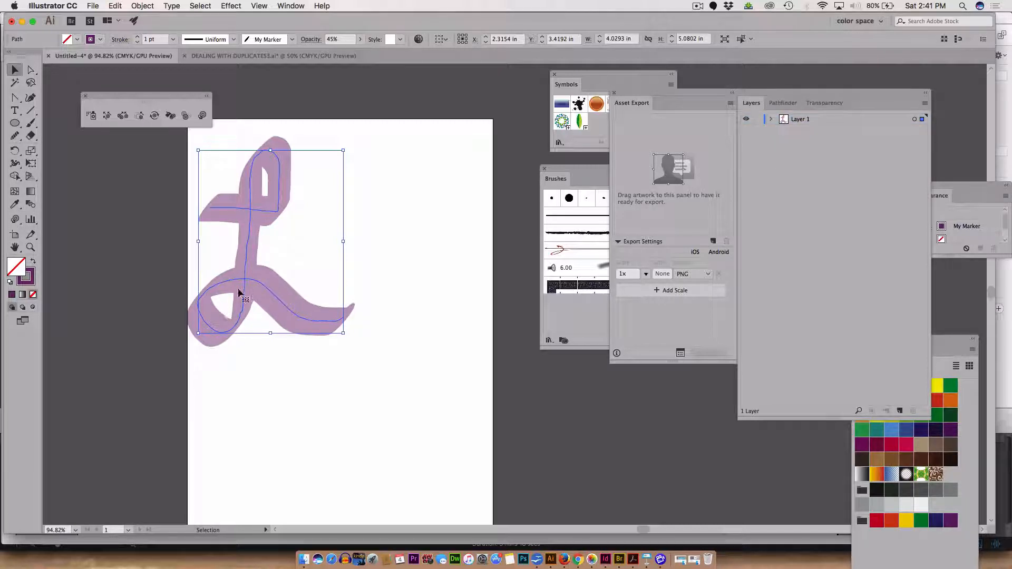
# Step: Nudge the letter L slightly, remove its fill and set the stroke colour to R 185, G 44, B 219
pyautogui.moveTo(239, 293)
pyautogui.mouseDown()
pyautogui.moveTo(271, 282)
pyautogui.moveTo(242, 281)
pyautogui.moveTo(241, 292)
pyautogui.mouseUp()
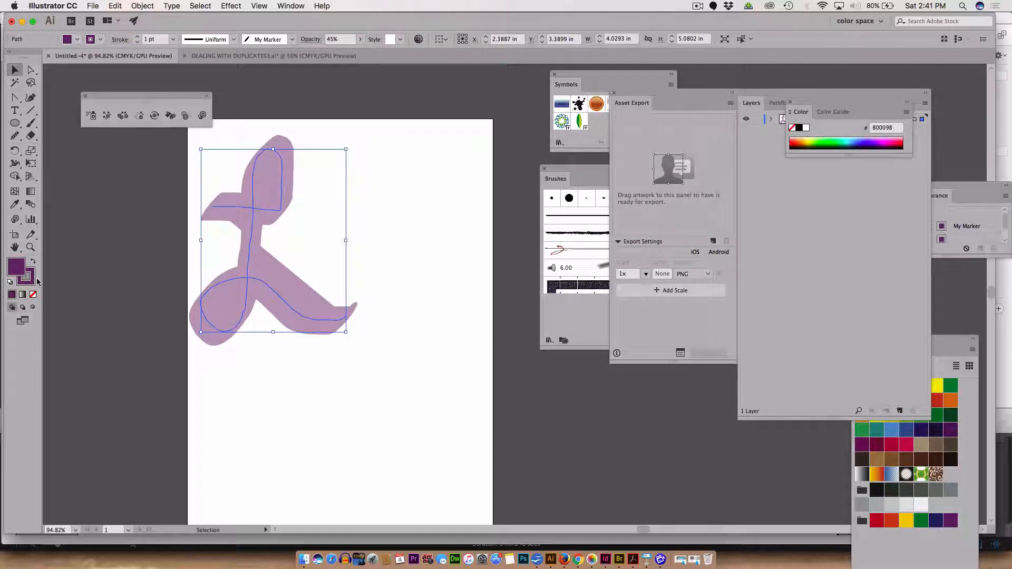
pyautogui.press('/')
pyautogui.doubleClick(25, 276)
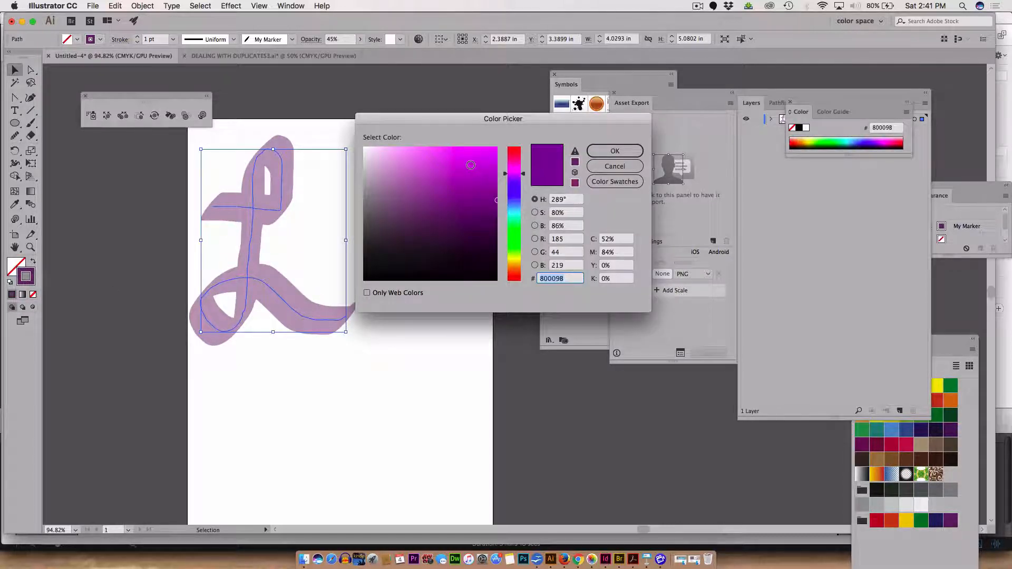
pyautogui.click(615, 151)
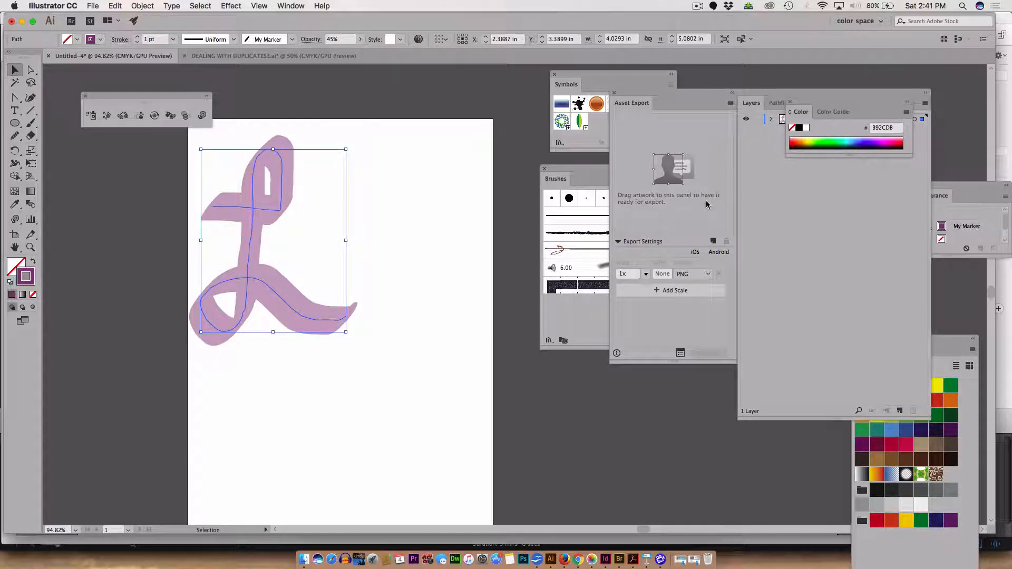
# Step: Enlarge the appearance attributes of the letter L, set its opacity to 100% and deselect it
pyautogui.click(290, 6)
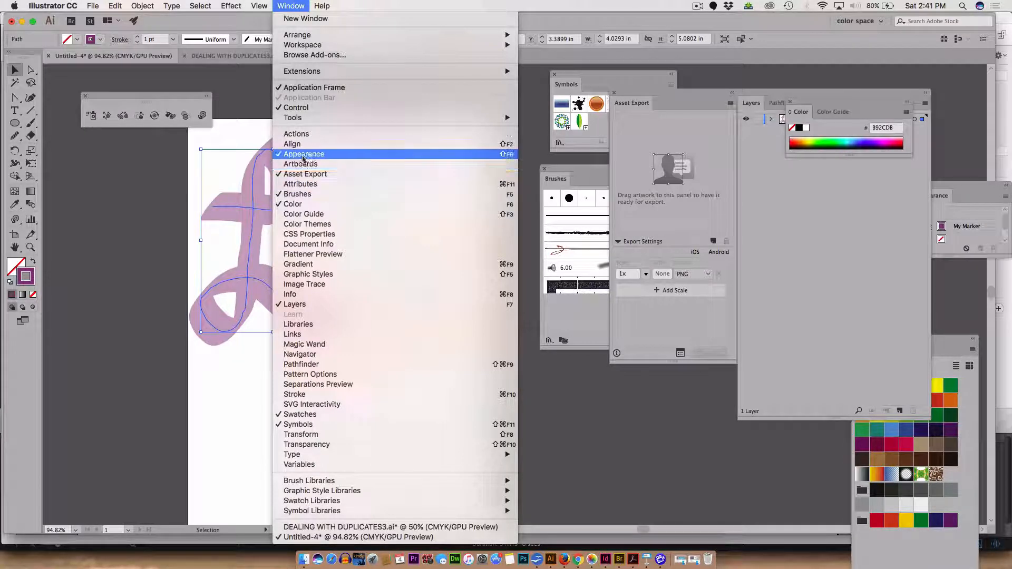
pyautogui.click(303, 154)
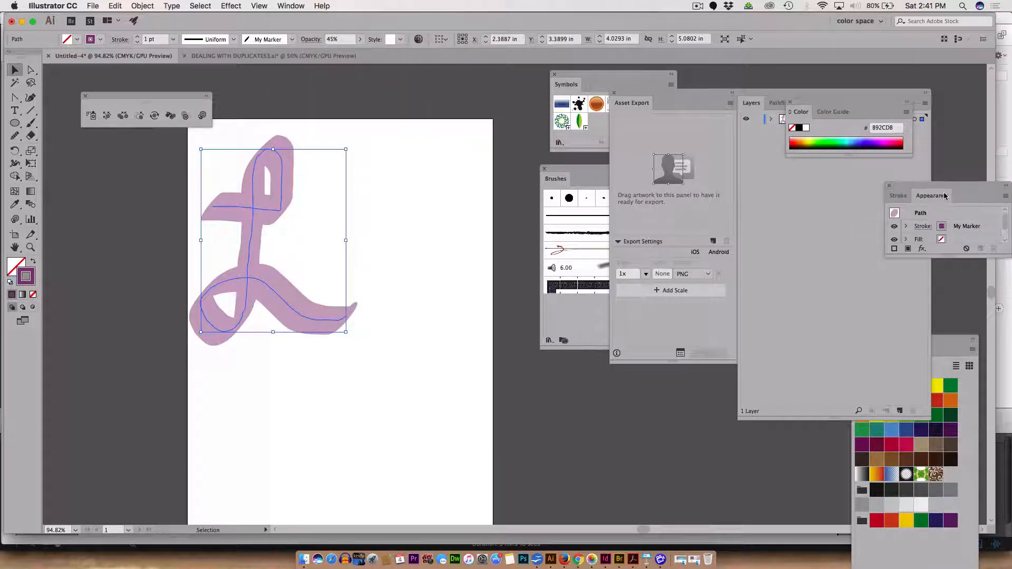
pyautogui.moveTo(959, 188); pyautogui.dragTo(710, 146)
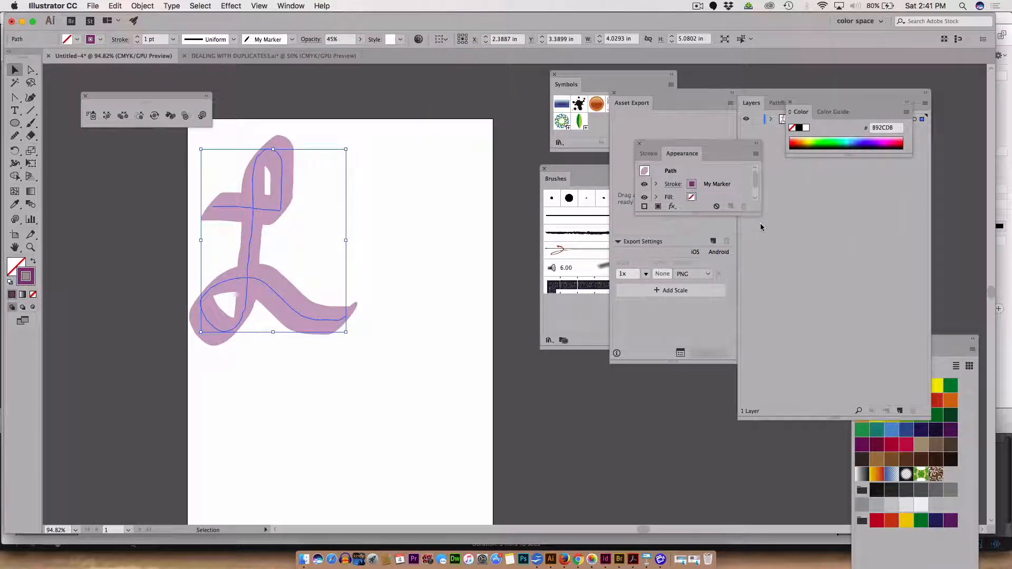
pyautogui.moveTo(758, 213); pyautogui.dragTo(819, 350)
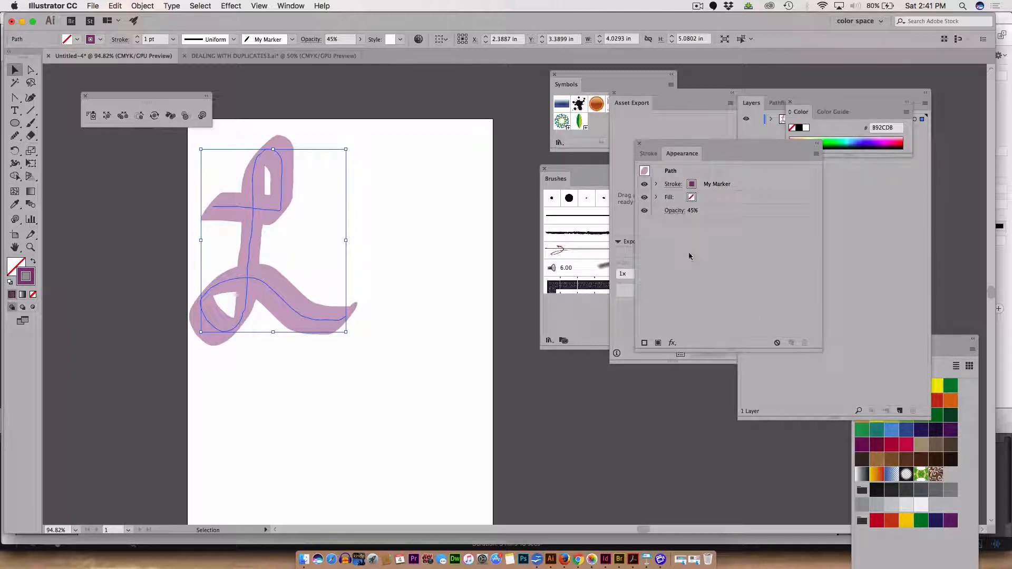
pyautogui.click(692, 214)
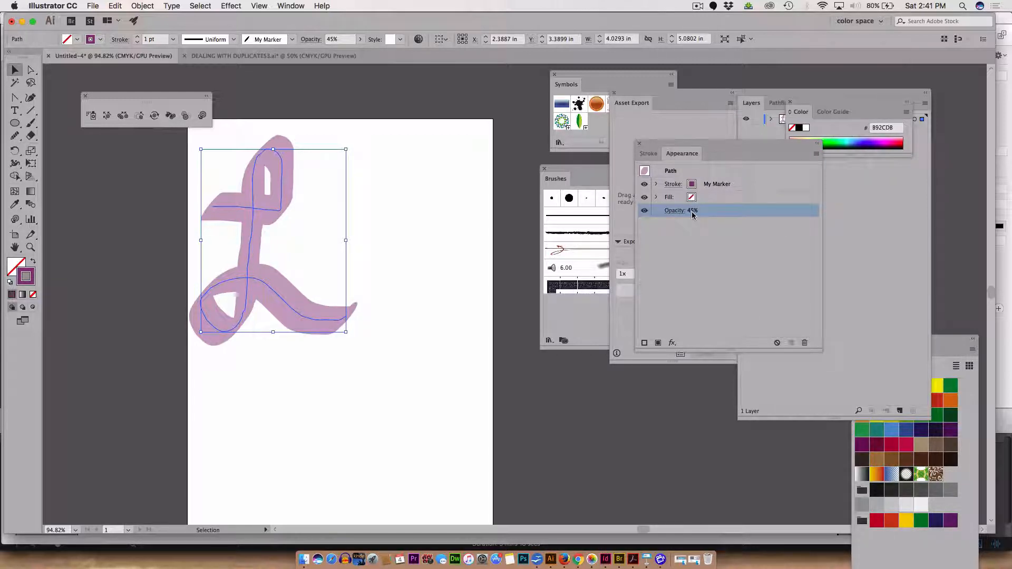
pyautogui.click(691, 212)
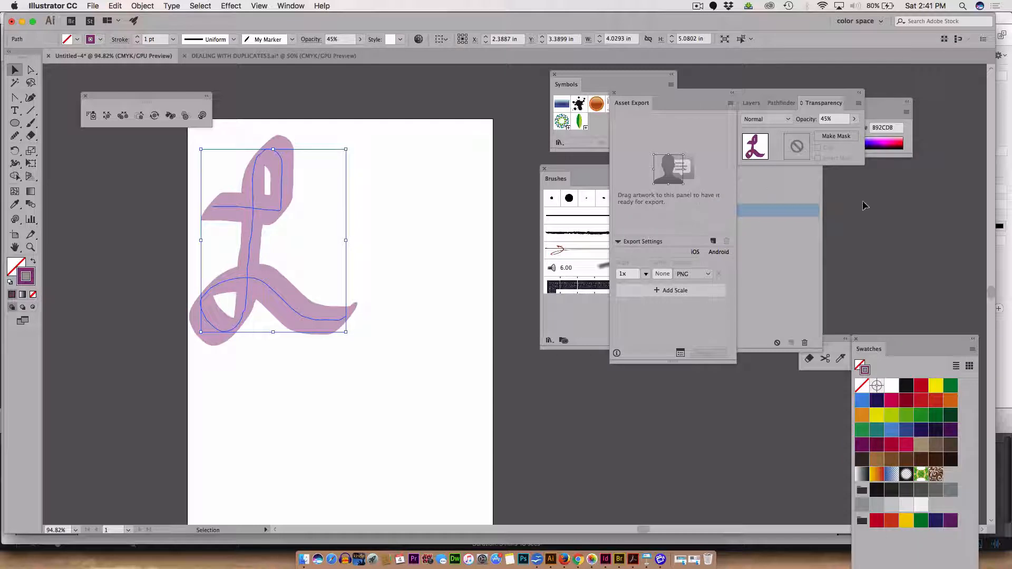
pyautogui.click(835, 114)
pyautogui.write('100')
pyautogui.press('Return')
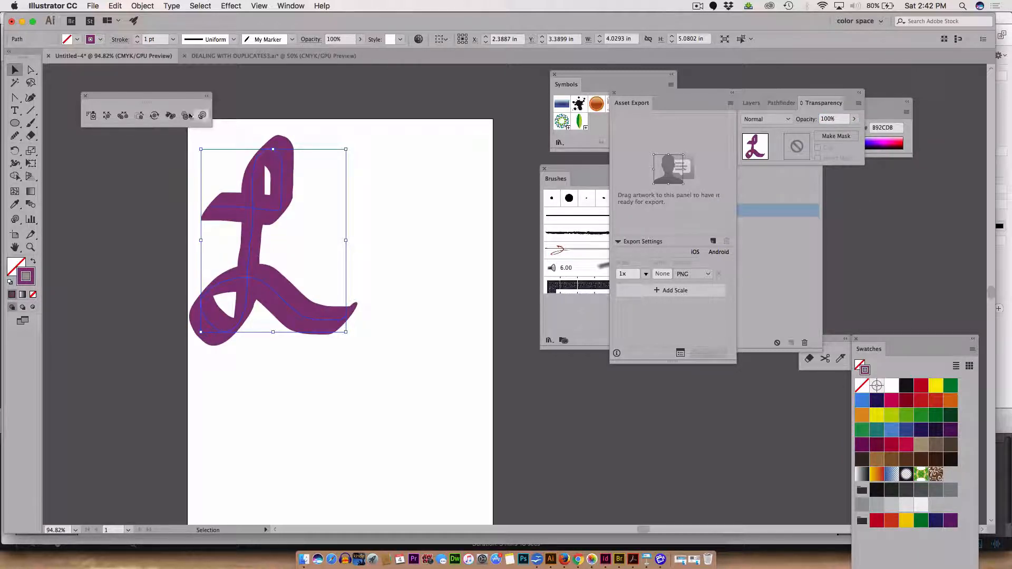
pyautogui.click(124, 212)
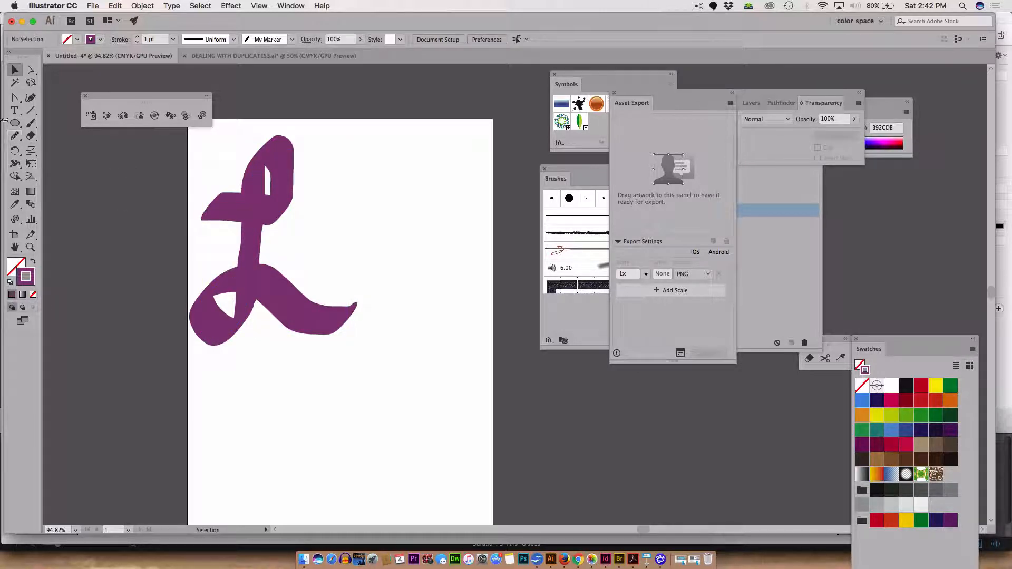
# Step: Paint the letters o, v and e after the L with the My Marker brush to complete the word Love
pyautogui.click(30, 122)
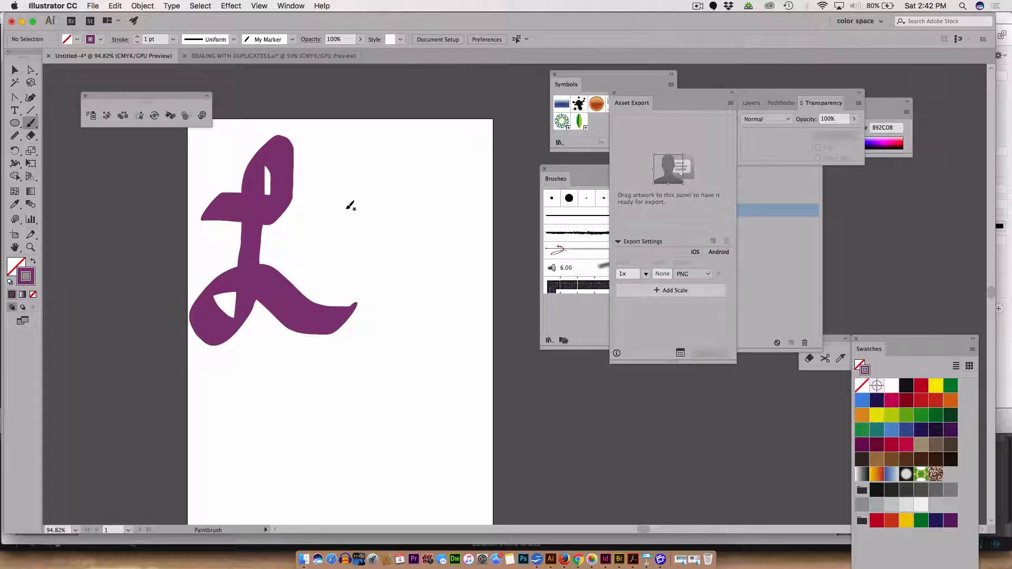
pyautogui.moveTo(347, 207)
pyautogui.mouseDown()
pyautogui.moveTo(316, 242)
pyautogui.moveTo(366, 291)
pyautogui.moveTo(391, 260)
pyautogui.moveTo(374, 218)
pyautogui.moveTo(348, 202)
pyautogui.moveTo(407, 187)
pyautogui.moveTo(426, 262)
pyautogui.moveTo(438, 262)
pyautogui.moveTo(477, 165)
pyautogui.mouseUp()
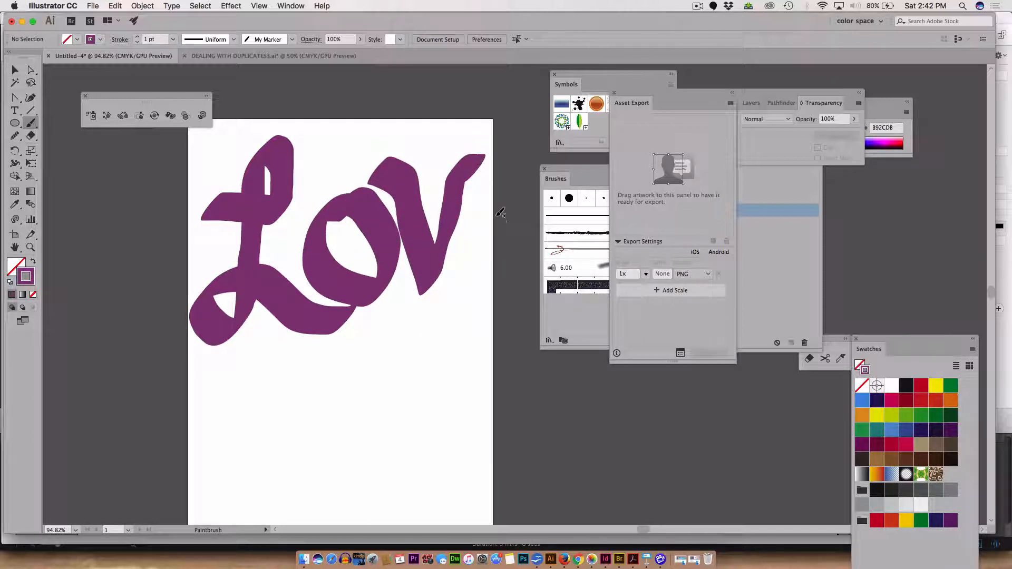
pyautogui.press('Tab')
pyautogui.moveTo(466, 203)
pyautogui.mouseDown()
pyautogui.moveTo(537, 207)
pyautogui.moveTo(560, 179)
pyautogui.moveTo(511, 156)
pyautogui.moveTo(453, 195)
pyautogui.moveTo(484, 256)
pyautogui.moveTo(585, 256)
pyautogui.moveTo(619, 224)
pyautogui.mouseUp()
pyautogui.press('Tab')
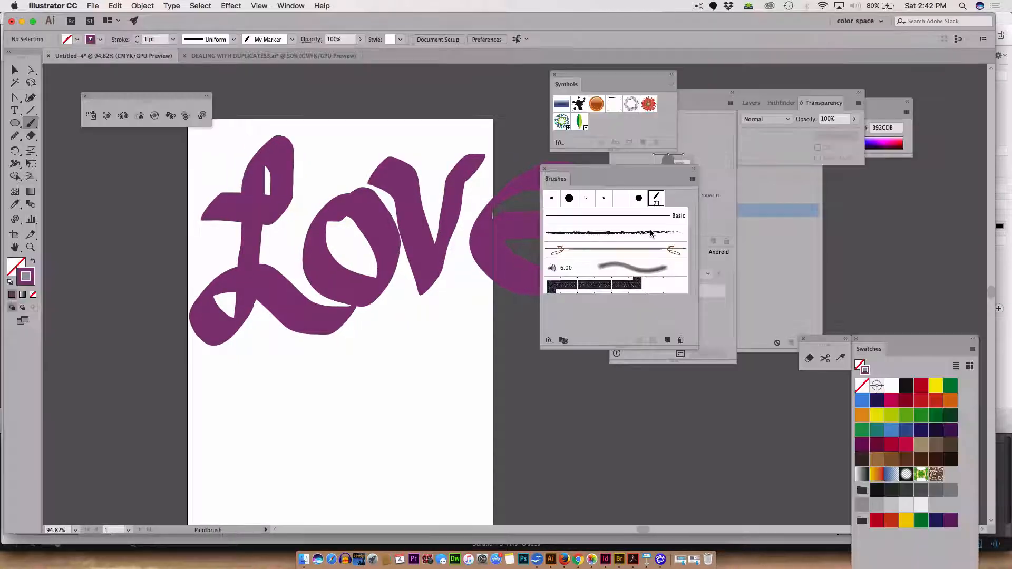
# Step: Reduce the My Marker brush size to 32 pt and apply the change to the existing strokes
pyautogui.moveTo(560, 168)
pyautogui.mouseDown()
pyautogui.moveTo(647, 222)
pyautogui.moveTo(576, 275)
pyautogui.moveTo(577, 251)
pyautogui.mouseUp()
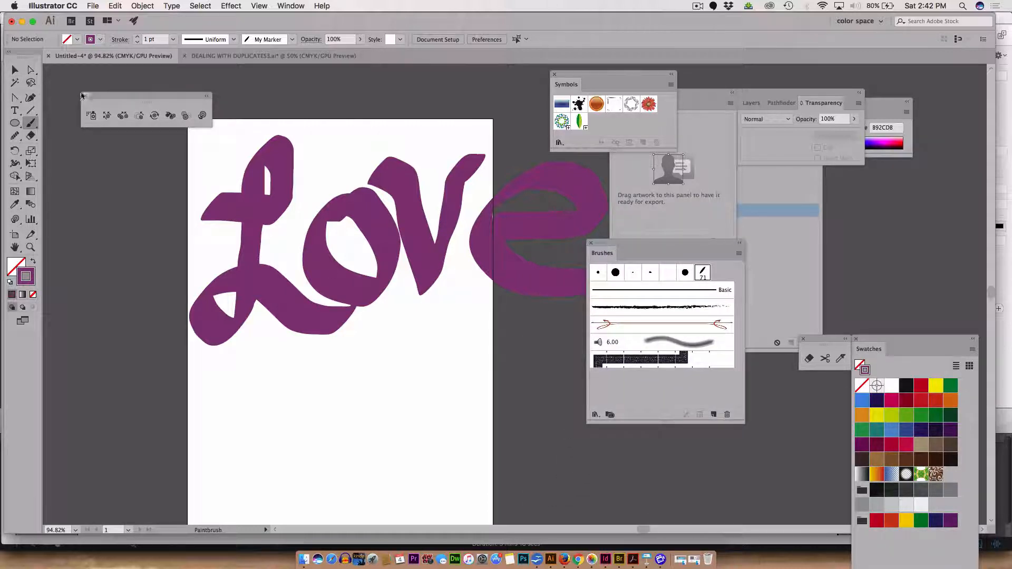
pyautogui.click(15, 69)
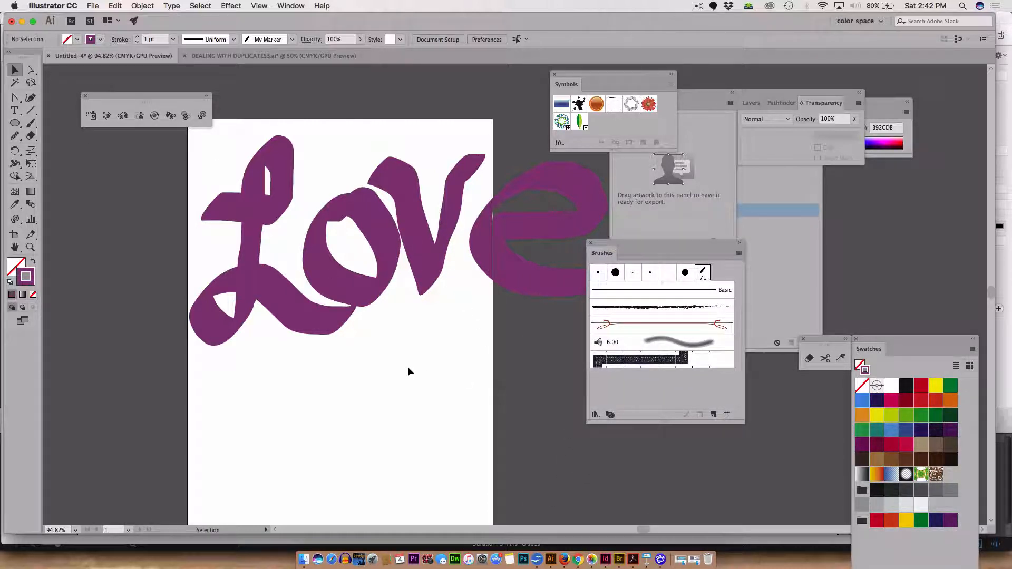
pyautogui.doubleClick(702, 273)
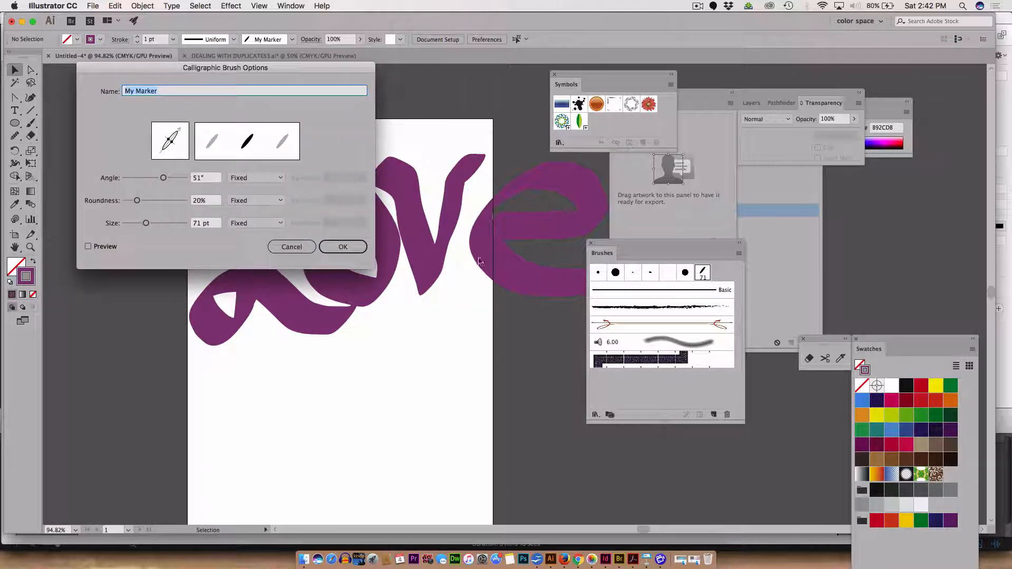
pyautogui.click(133, 224)
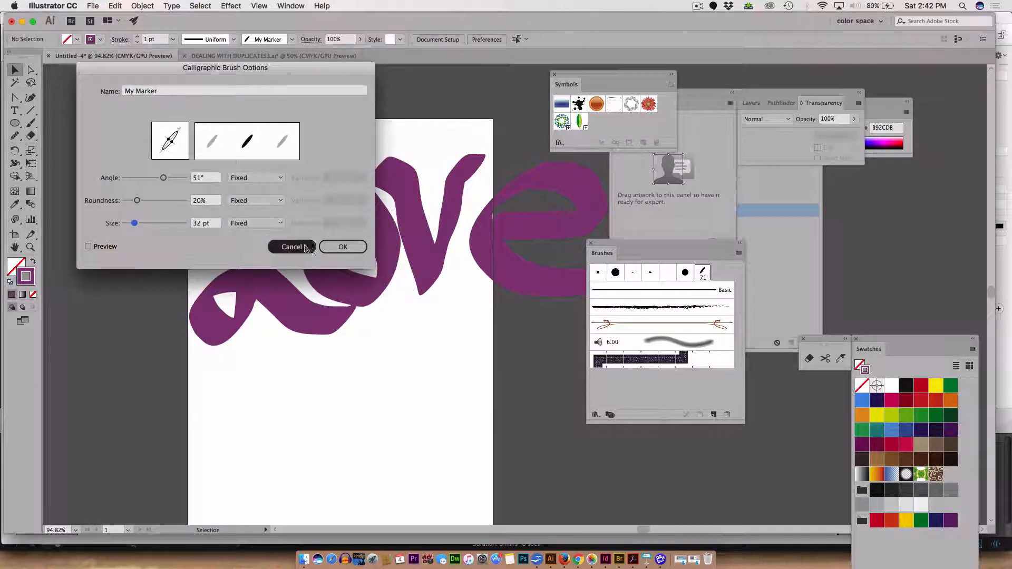
pyautogui.click(337, 253)
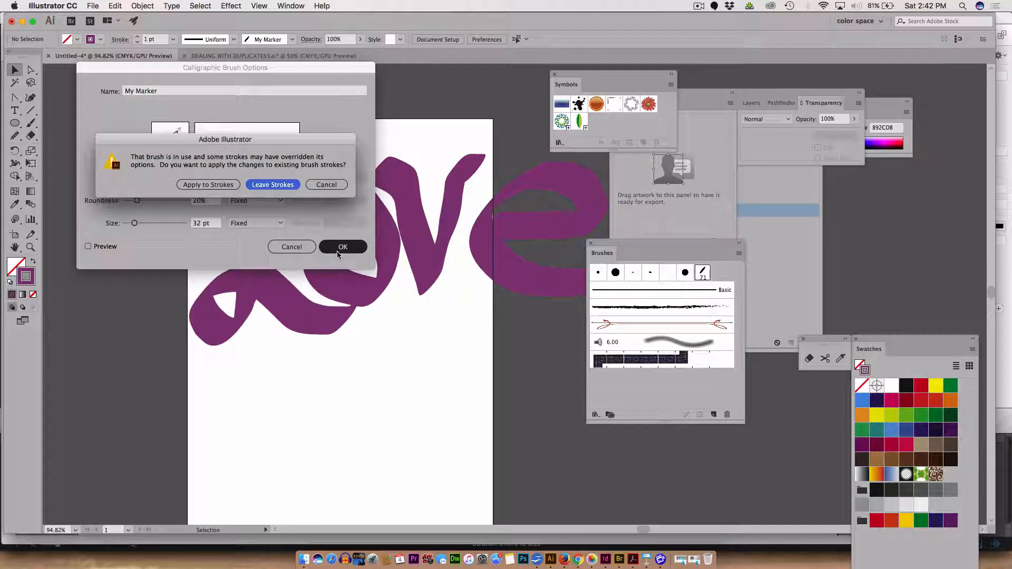
pyautogui.click(213, 187)
pyautogui.click(224, 186)
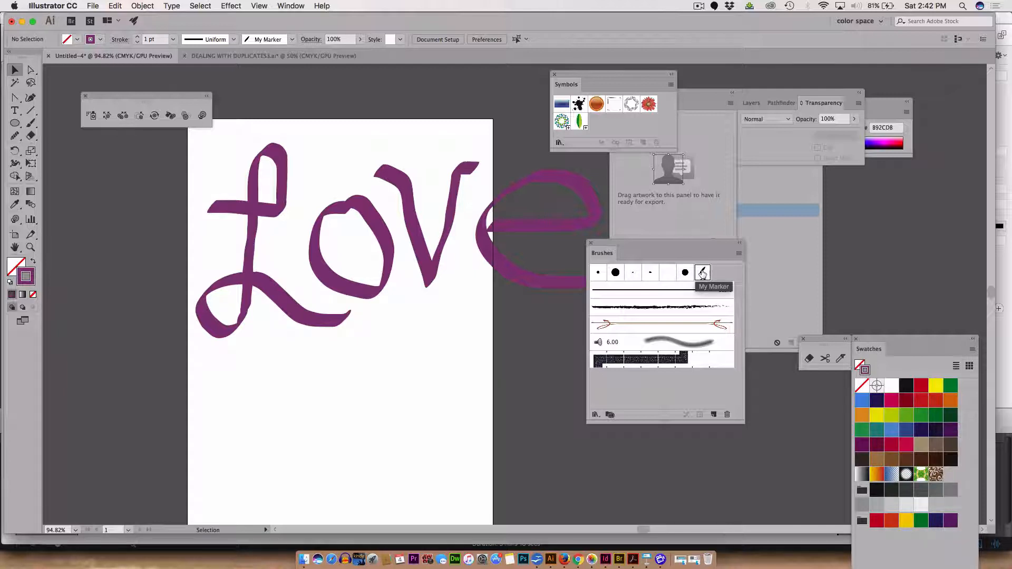
# Step: Set the My Marker brush size to 42 pt and apply it to the existing strokes
pyautogui.doubleClick(702, 272)
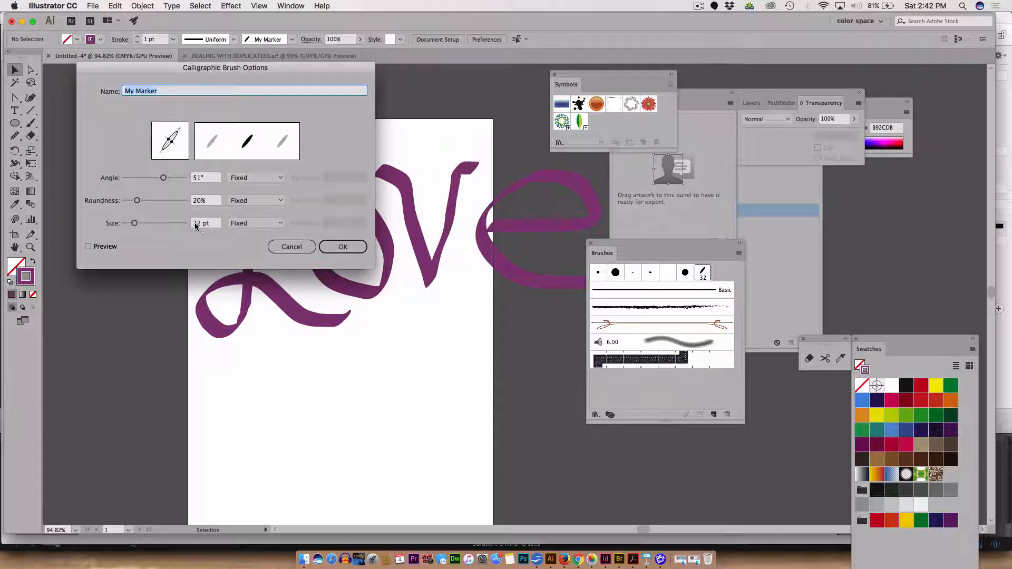
pyautogui.click(195, 224)
pyautogui.write('42')
pyautogui.press('Return')
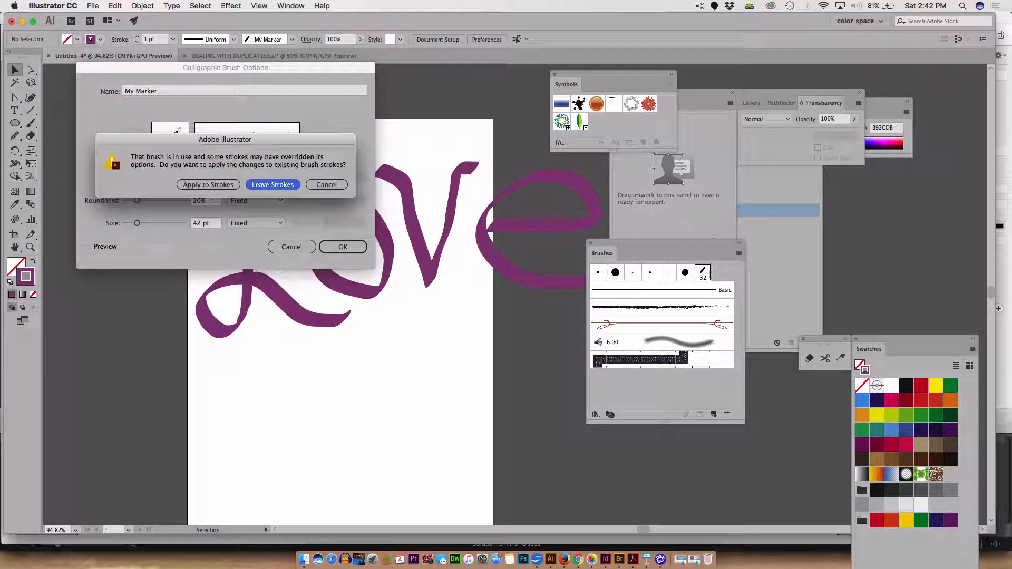
pyautogui.click(220, 185)
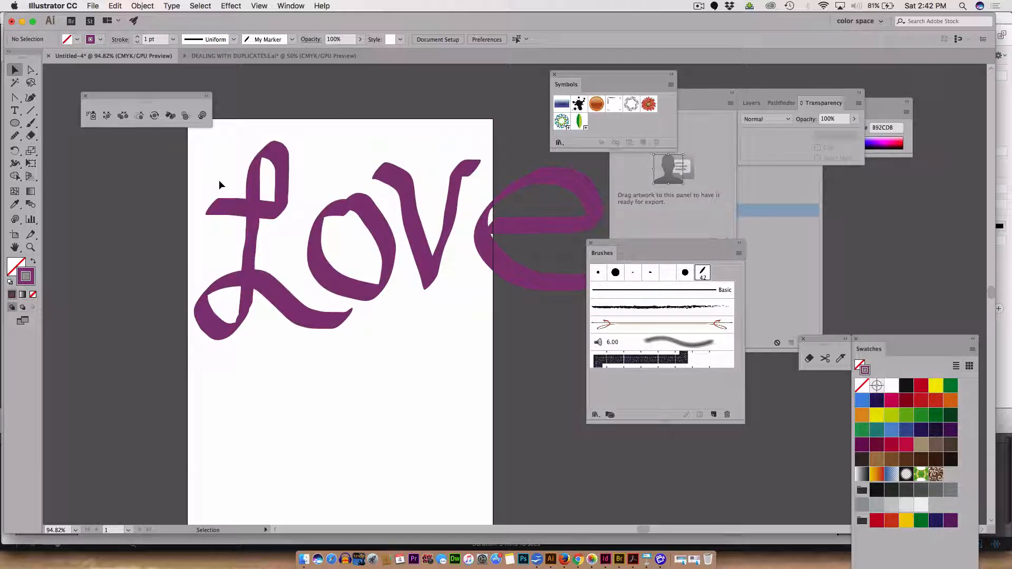
# Step: Delete all the painted letters of the word Love and switch to the Paintbrush tool
pyautogui.moveTo(183, 140); pyautogui.dragTo(546, 334)
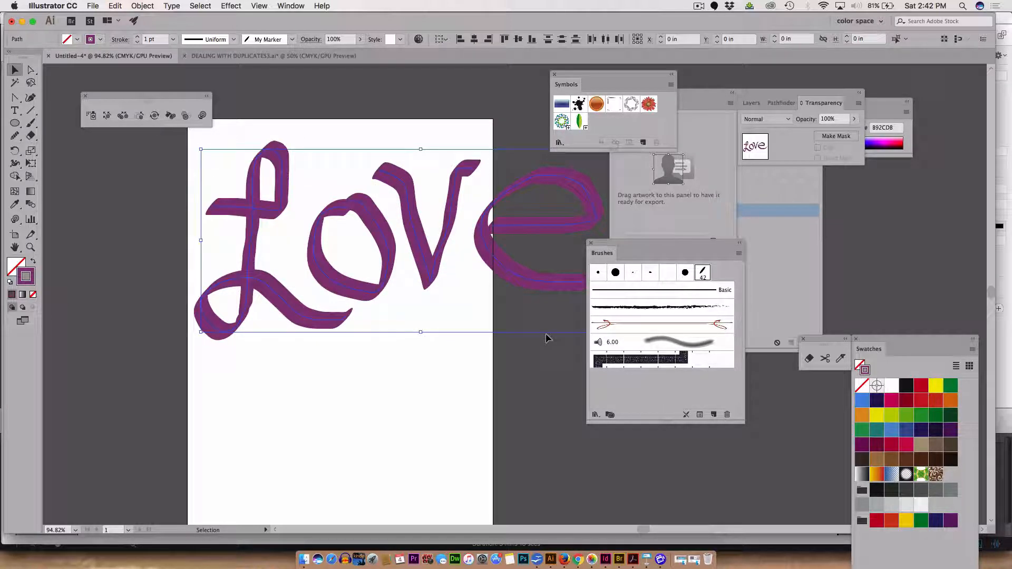
pyautogui.press('Delete')
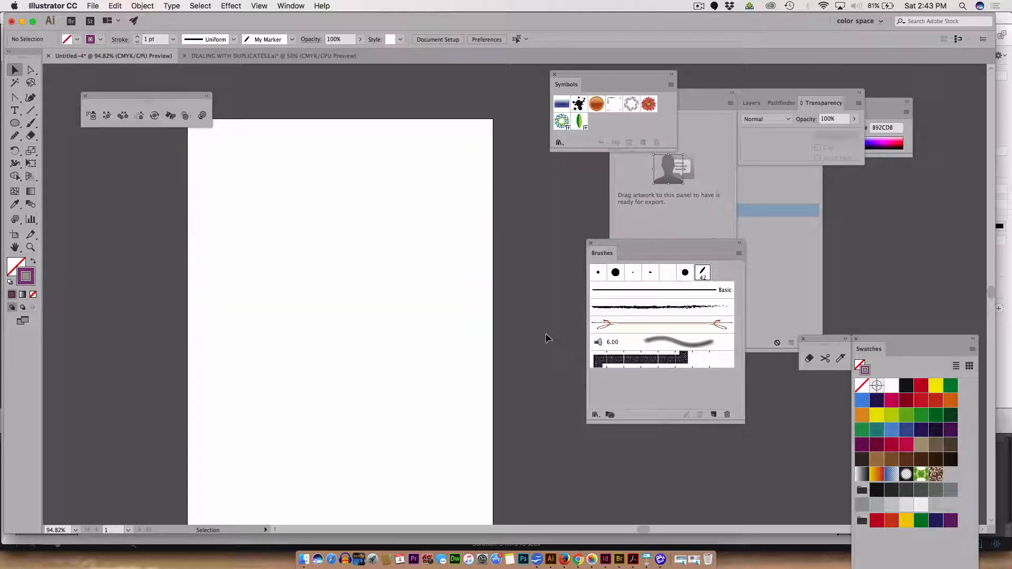
pyautogui.click(31, 122)
pyautogui.moveTo(196, 181)
pyautogui.mouseDown()
pyautogui.moveTo(255, 178)
pyautogui.moveTo(253, 146)
pyautogui.moveTo(235, 131)
pyautogui.moveTo(224, 172)
pyautogui.moveTo(229, 274)
pyautogui.moveTo(224, 282)
pyautogui.moveTo(192, 270)
pyautogui.moveTo(216, 249)
pyautogui.moveTo(279, 290)
pyautogui.mouseUp()
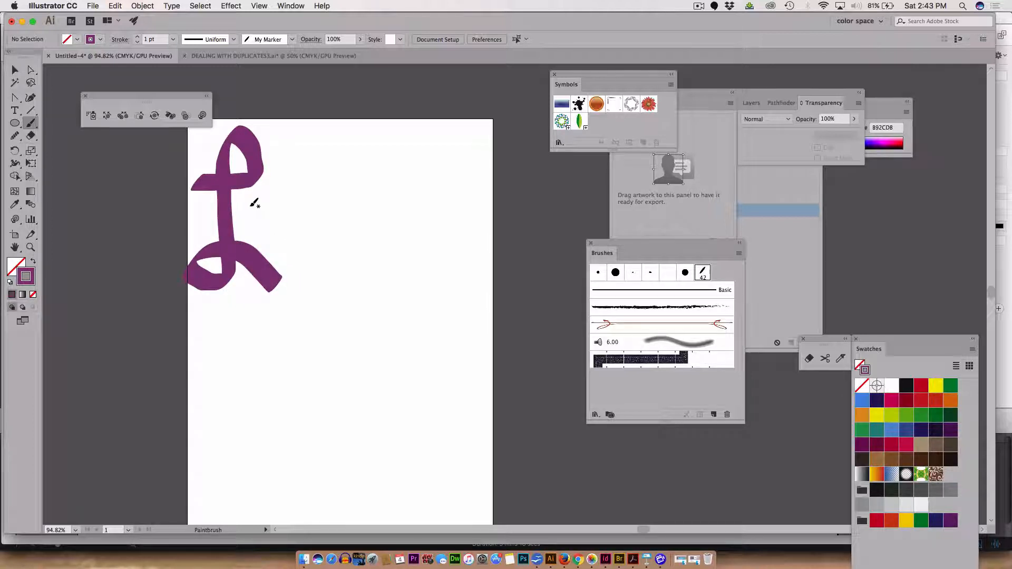
pyautogui.moveTo(252, 199)
pyautogui.mouseDown()
pyautogui.moveTo(254, 220)
pyautogui.moveTo(272, 217)
pyautogui.moveTo(265, 196)
pyautogui.moveTo(254, 191)
pyautogui.moveTo(250, 203)
pyautogui.moveTo(284, 180)
pyautogui.moveTo(303, 226)
pyautogui.moveTo(315, 169)
pyautogui.moveTo(339, 170)
pyautogui.mouseUp()
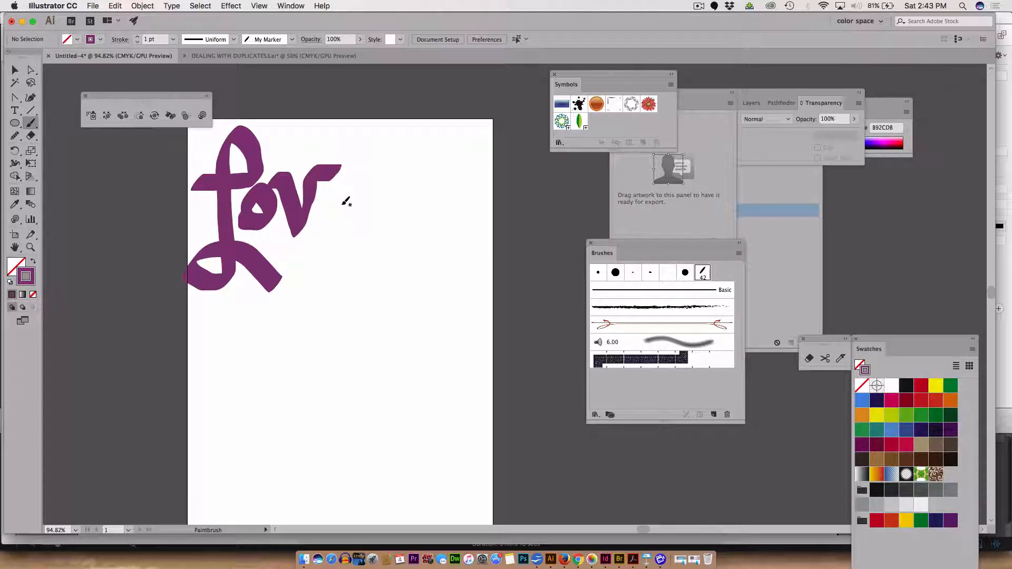
pyautogui.moveTo(329, 211)
pyautogui.mouseDown()
pyautogui.moveTo(377, 204)
pyautogui.moveTo(355, 177)
pyautogui.moveTo(332, 220)
pyautogui.moveTo(408, 217)
pyautogui.mouseUp()
pyautogui.press('super+z')
pyautogui.press('super+z')
pyautogui.press('super+z')
pyautogui.press('super+z')
pyautogui.moveTo(217, 139)
pyautogui.mouseDown()
pyautogui.moveTo(222, 241)
pyautogui.moveTo(235, 211)
pyautogui.moveTo(323, 211)
pyautogui.mouseUp()
pyautogui.press('super+z')
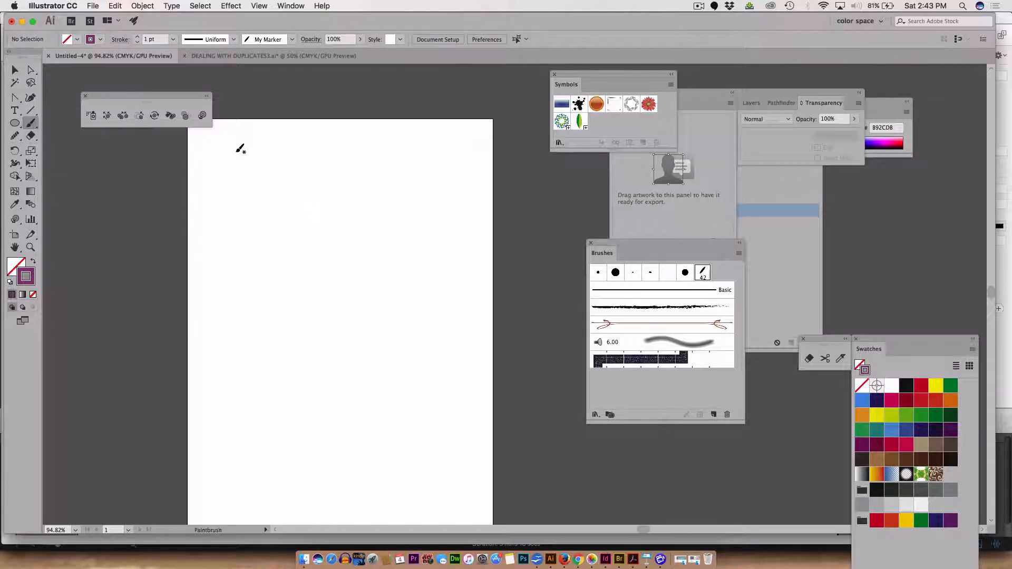
# Step: Paint the word Love in separate upright letters across the upper part of the artboard with the My Marker brush
pyautogui.moveTo(230, 133)
pyautogui.mouseDown()
pyautogui.moveTo(224, 237)
pyautogui.moveTo(232, 227)
pyautogui.moveTo(284, 228)
pyautogui.mouseUp()
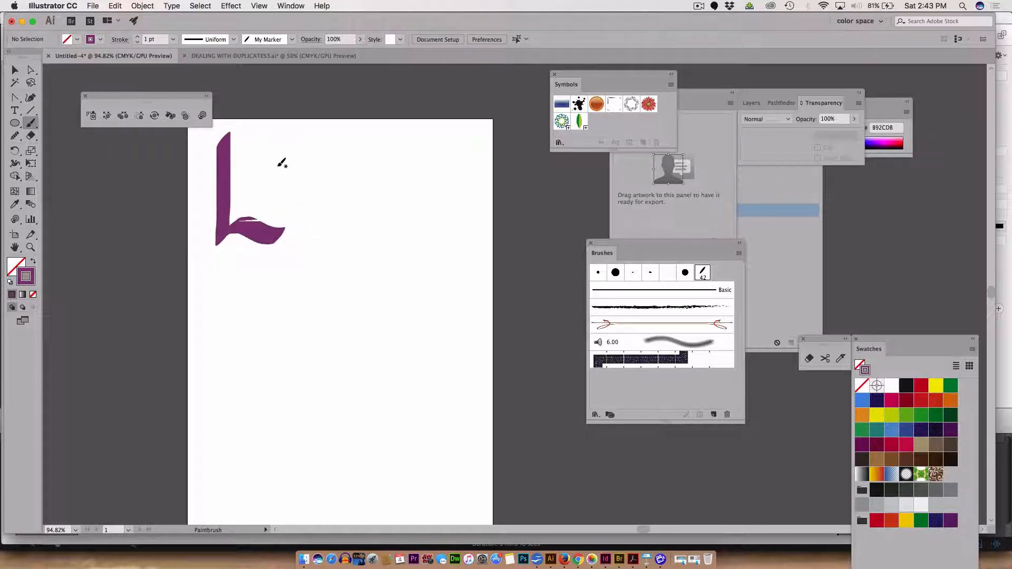
pyautogui.moveTo(282, 151)
pyautogui.mouseDown()
pyautogui.moveTo(260, 168)
pyautogui.moveTo(276, 200)
pyautogui.moveTo(313, 181)
pyautogui.moveTo(303, 154)
pyautogui.moveTo(268, 152)
pyautogui.mouseUp()
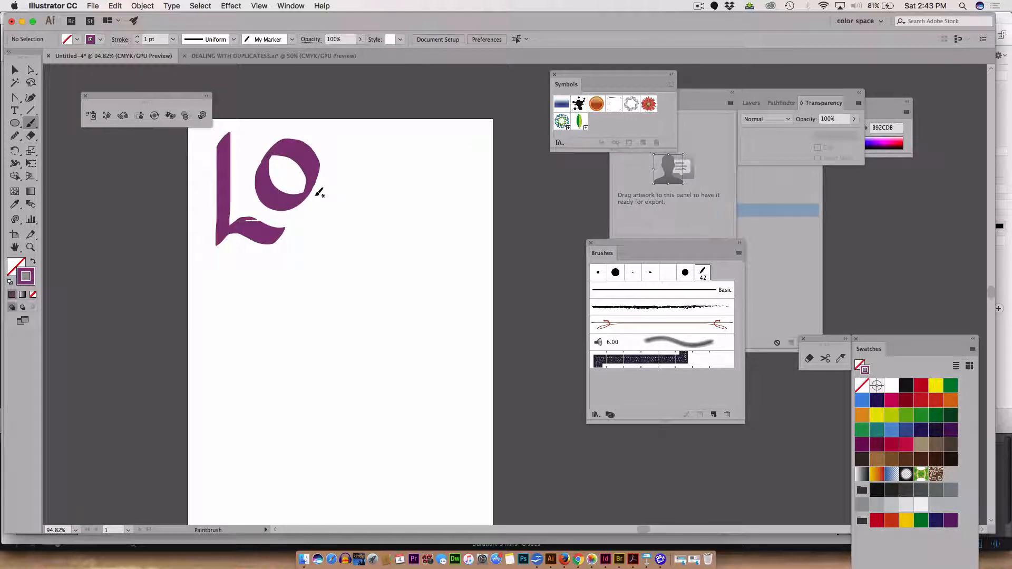
pyautogui.moveTo(322, 193)
pyautogui.mouseDown()
pyautogui.moveTo(341, 246)
pyautogui.moveTo(376, 184)
pyautogui.moveTo(435, 182)
pyautogui.moveTo(445, 164)
pyautogui.moveTo(423, 142)
pyautogui.moveTo(391, 167)
pyautogui.moveTo(390, 203)
pyautogui.moveTo(401, 222)
pyautogui.moveTo(442, 221)
pyautogui.moveTo(454, 201)
pyautogui.mouseUp()
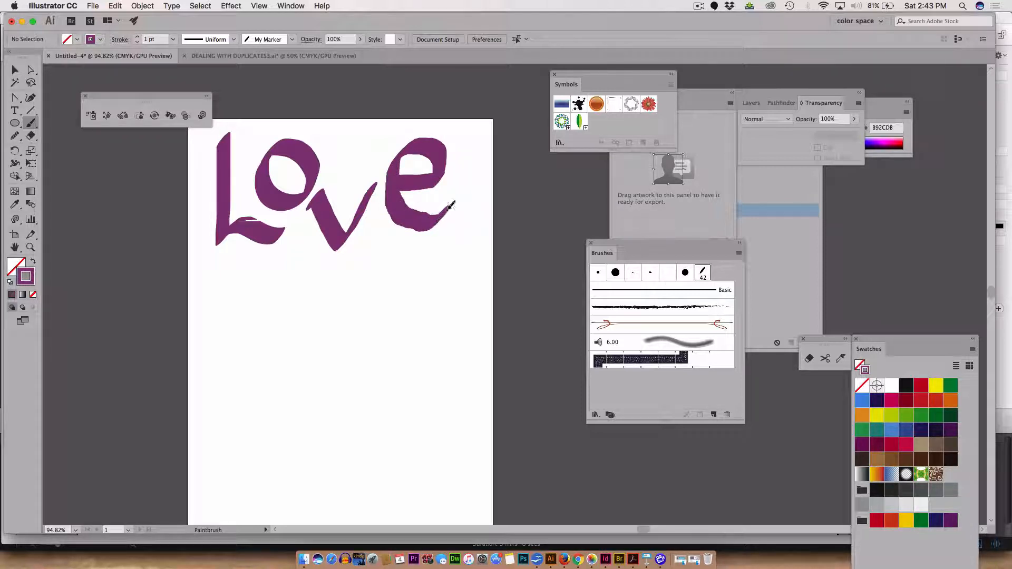
# Step: Smooth the curves of the painted letter e with the Smooth tool
pyautogui.click(16, 71)
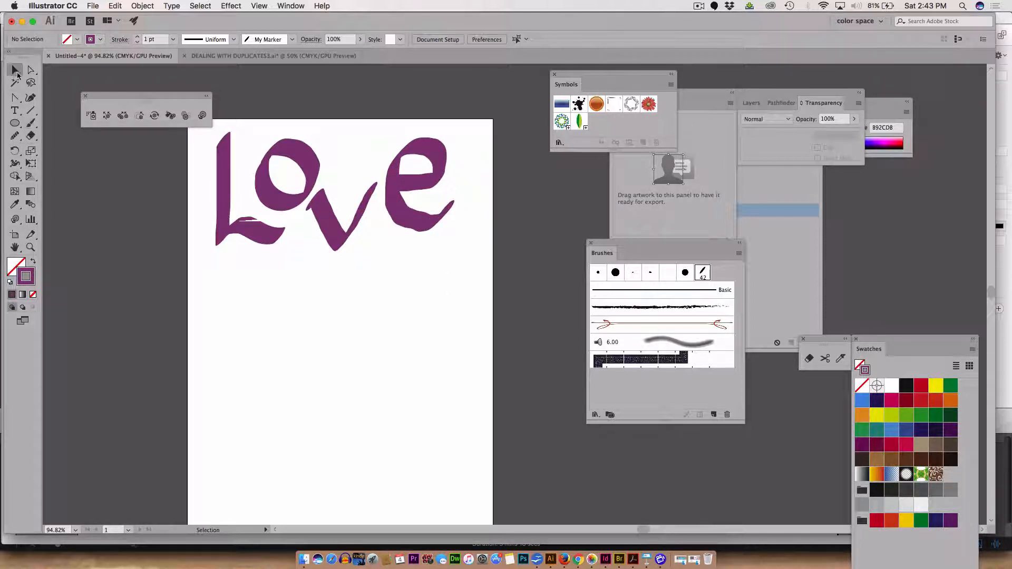
pyautogui.click(412, 225)
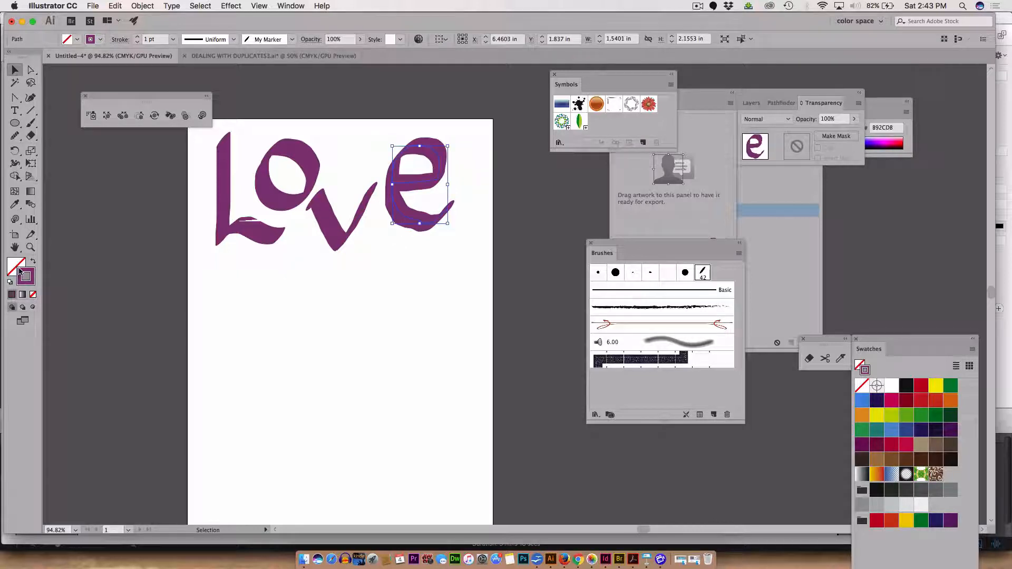
pyautogui.click(15, 164)
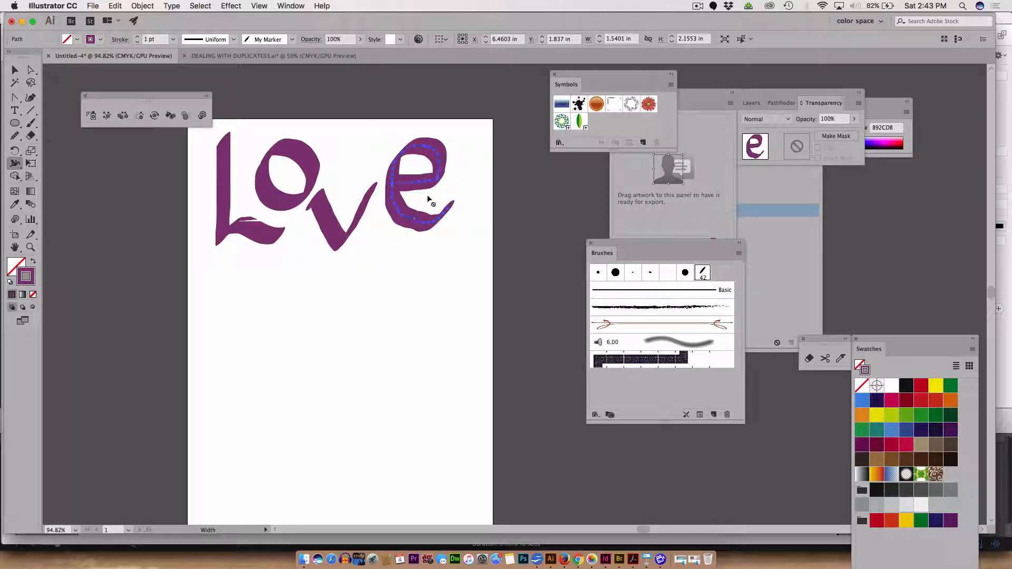
pyautogui.click(15, 83)
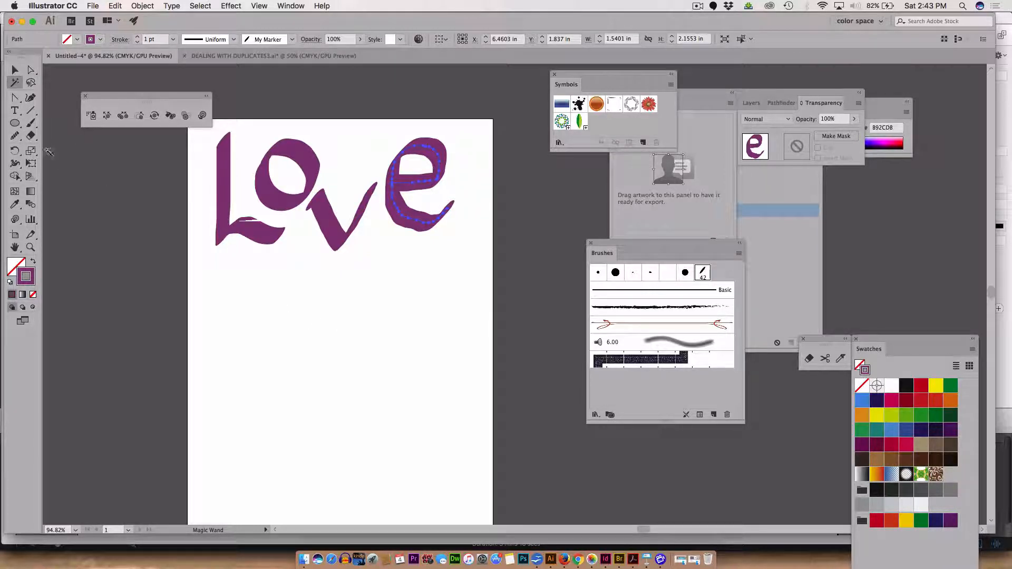
pyautogui.click(15, 135)
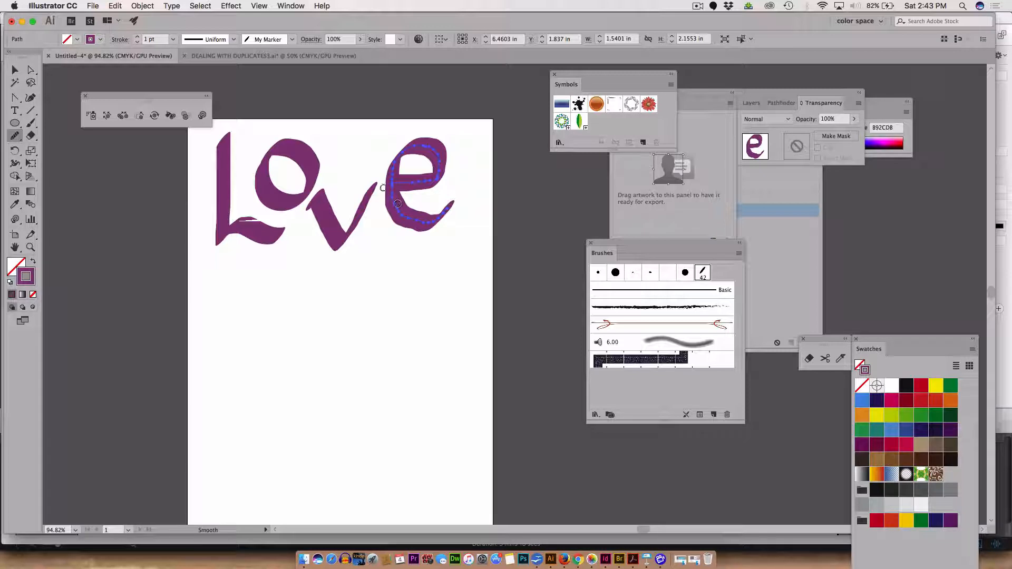
pyautogui.moveTo(410, 243); pyautogui.dragTo(467, 235)
pyautogui.moveTo(399, 162); pyautogui.dragTo(441, 176)
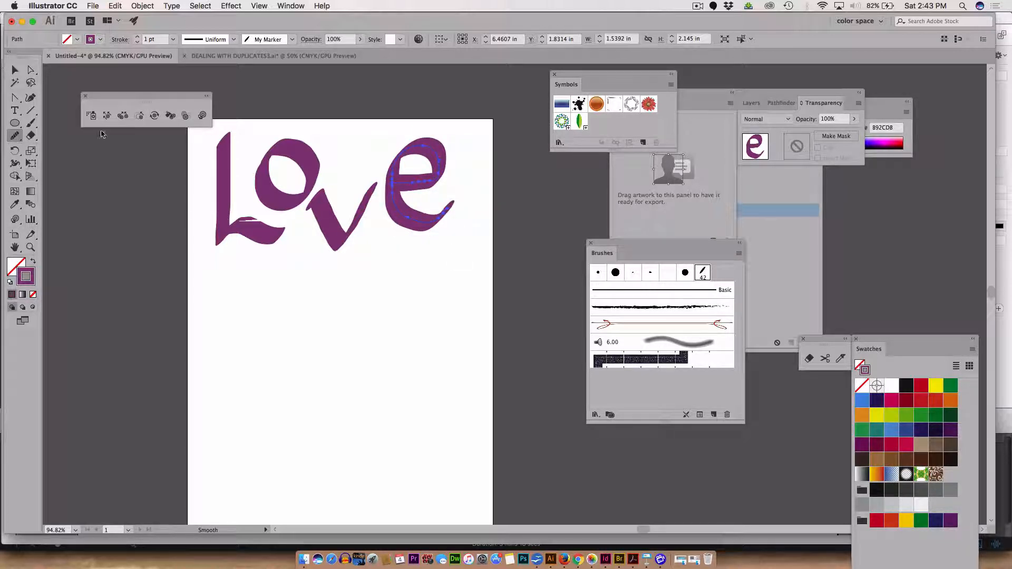
# Step: Move the letter L slightly down and left, and tuck the letter o in above its foot
pyautogui.click(15, 69)
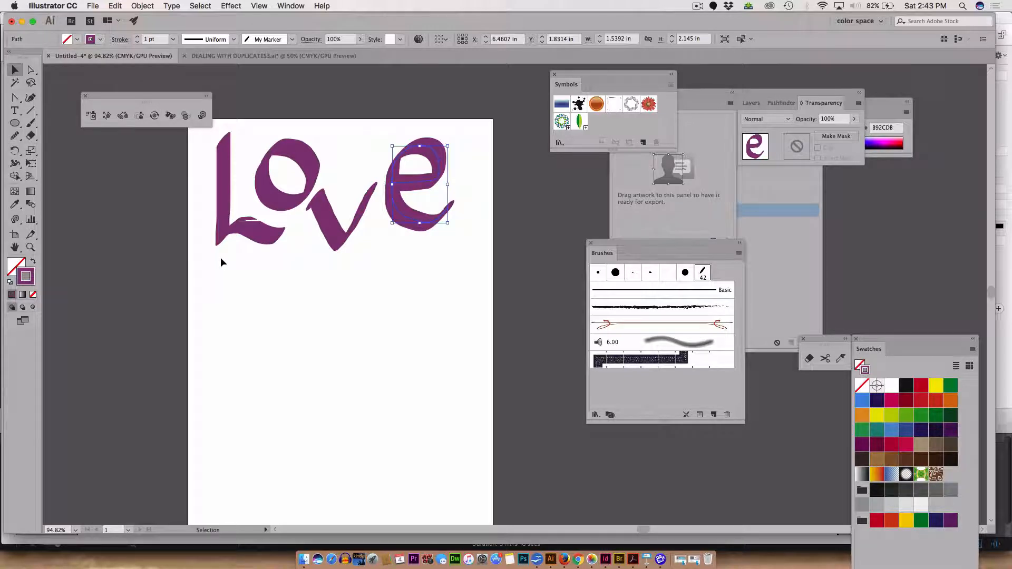
pyautogui.click(220, 258)
pyautogui.moveTo(259, 233); pyautogui.dragTo(252, 247)
pyautogui.click(291, 204)
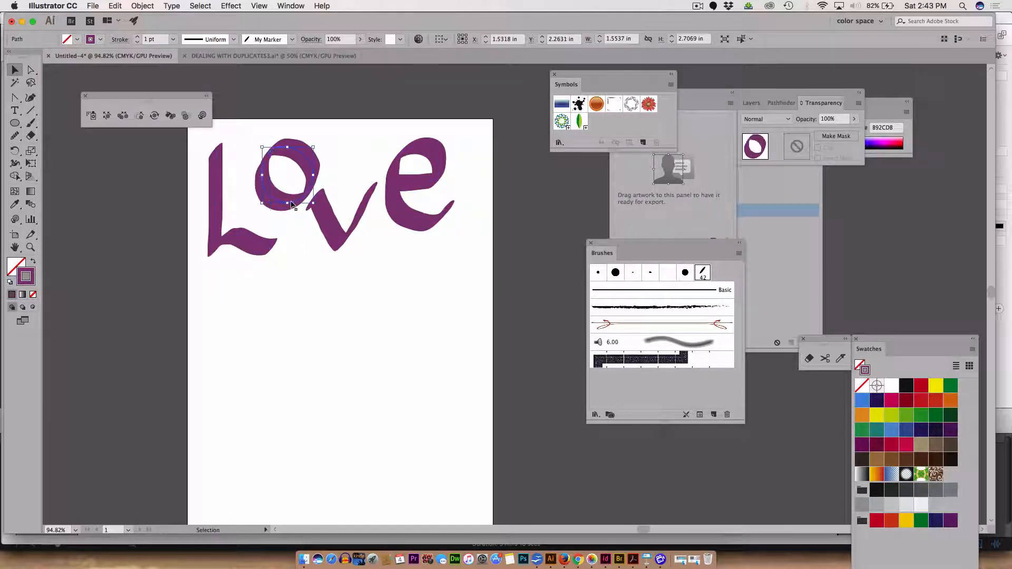
pyautogui.moveTo(294, 206); pyautogui.dragTo(275, 214)
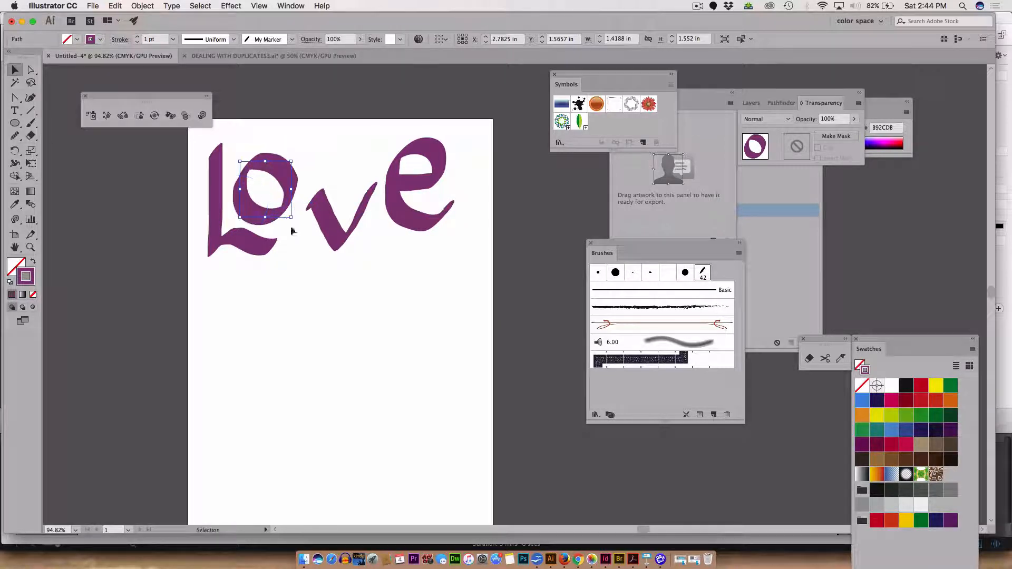
pyautogui.click(338, 295)
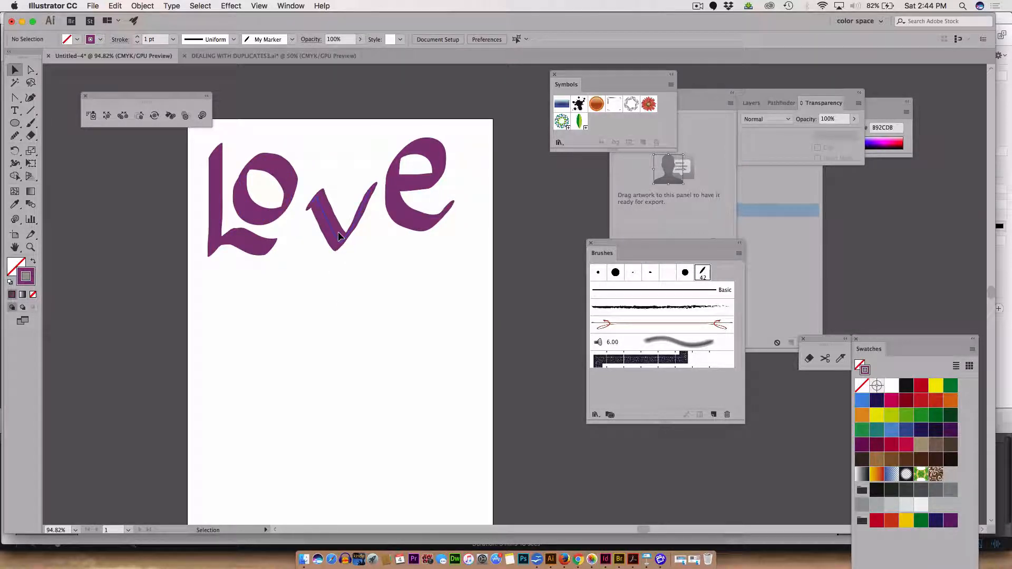
# Step: Move the letters v and e left to close the gaps in the word, and lower both slightly
pyautogui.moveTo(338, 236); pyautogui.dragTo(327, 231)
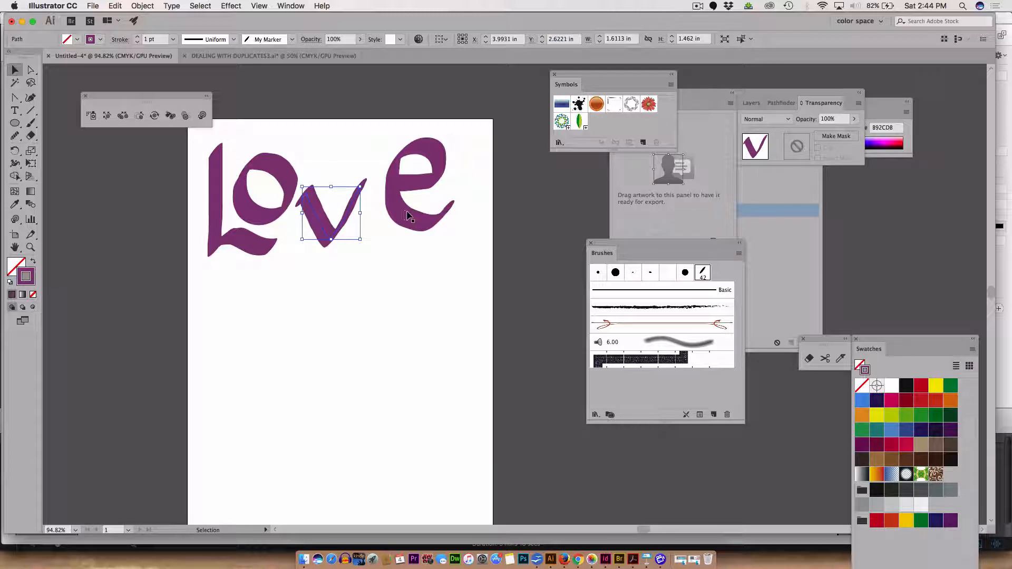
pyautogui.moveTo(406, 212); pyautogui.dragTo(387, 212)
pyautogui.click(392, 307)
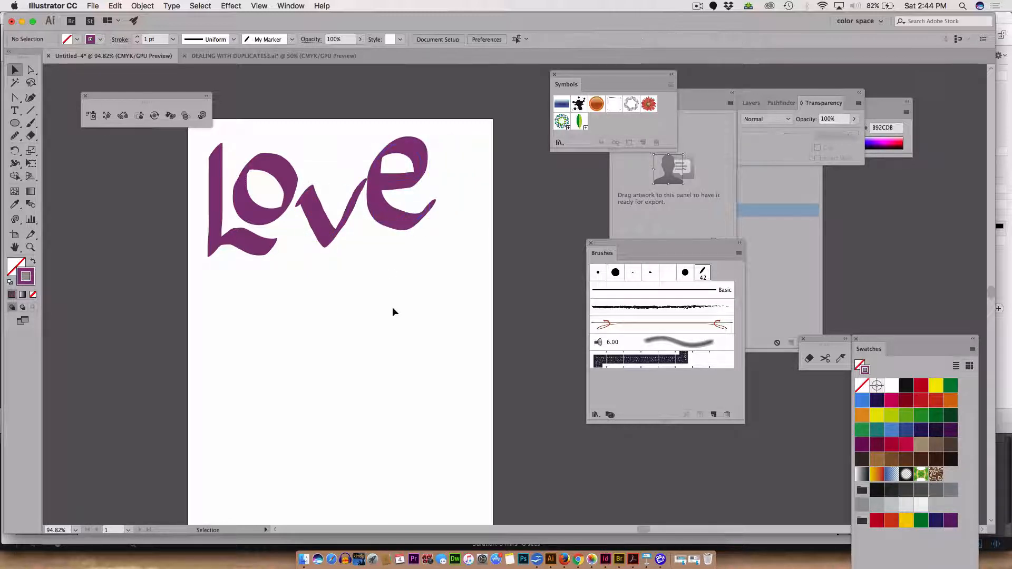
pyautogui.moveTo(327, 237); pyautogui.dragTo(324, 241)
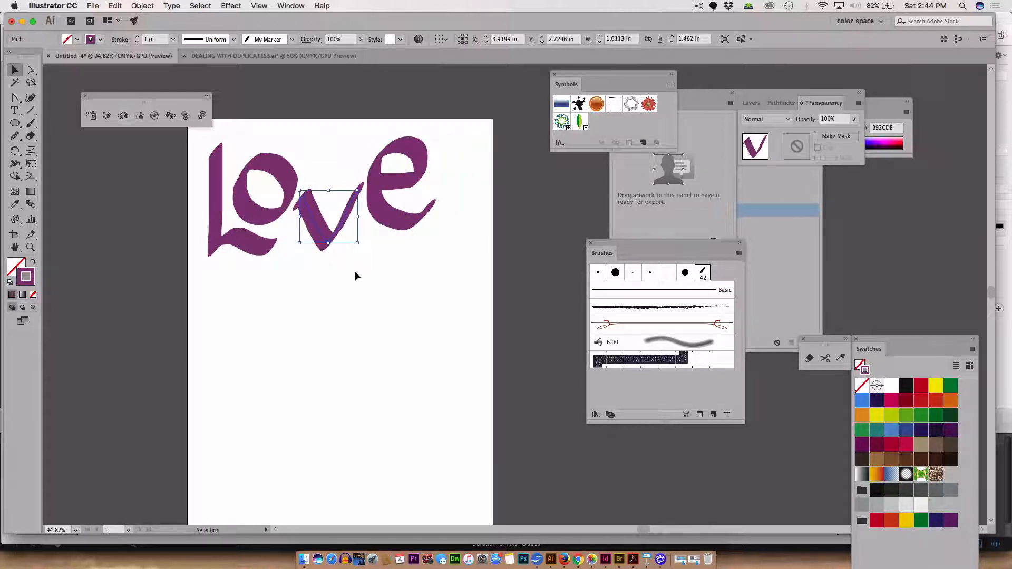
pyautogui.click(354, 273)
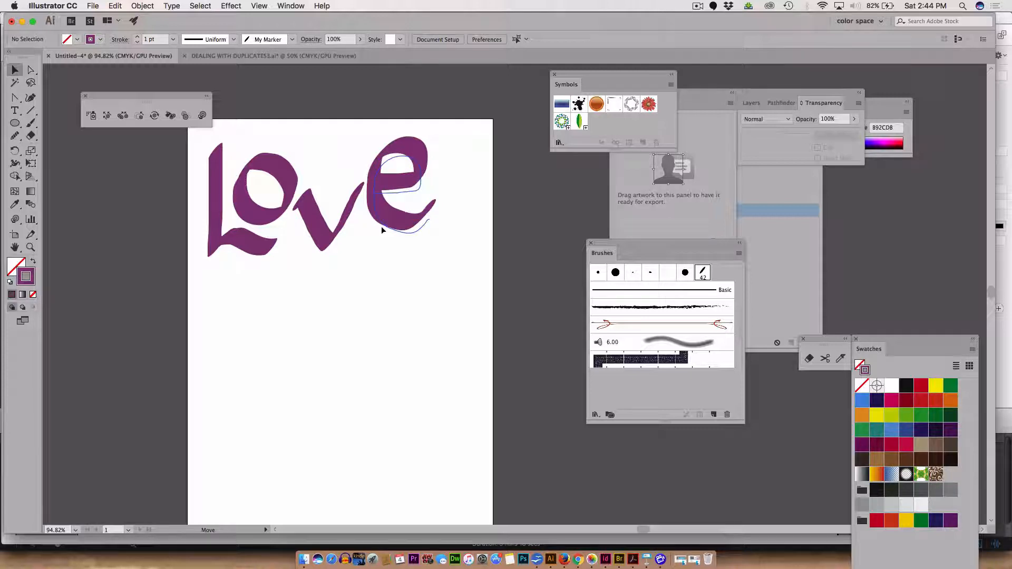
pyautogui.moveTo(381, 226); pyautogui.dragTo(381, 237)
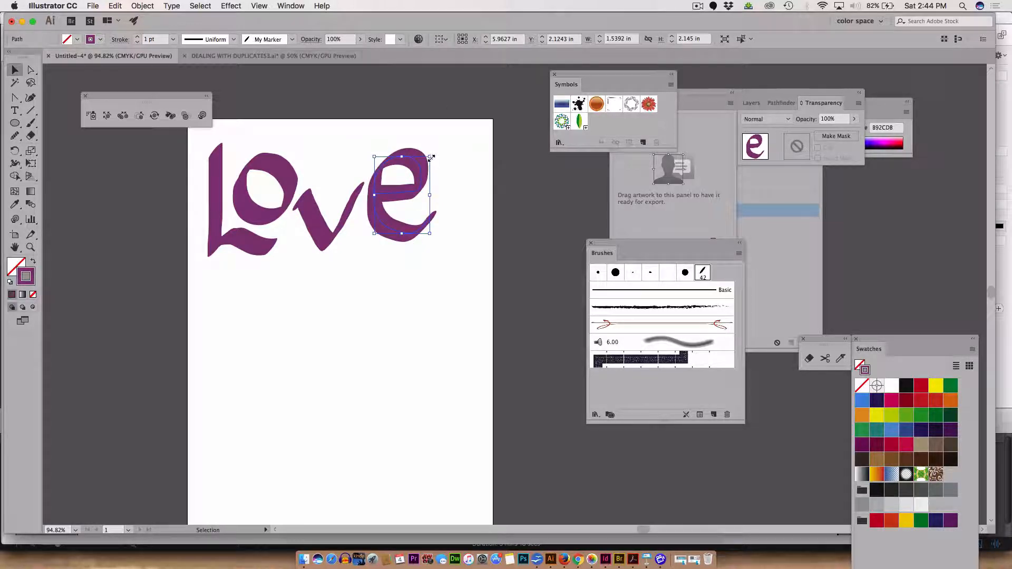
# Step: Scale the letter e down to about 1.39 by 1.77 in and shift the letter v slightly down and left
pyautogui.moveTo(433, 157); pyautogui.dragTo(383, 187)
pyautogui.click(447, 188)
pyautogui.click(416, 261)
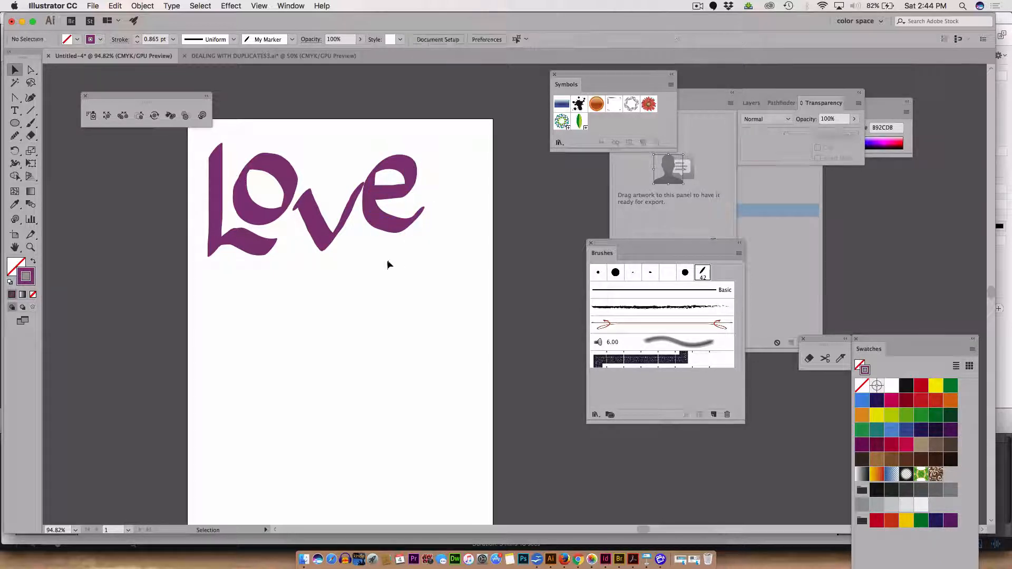
pyautogui.click(327, 246)
pyautogui.click(461, 302)
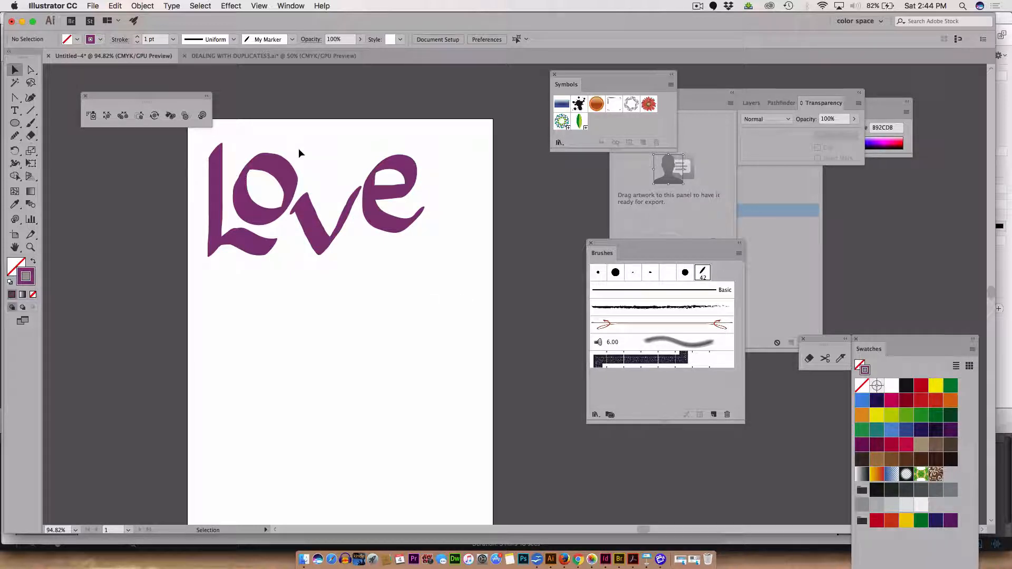
pyautogui.moveTo(173, 149); pyautogui.dragTo(467, 308)
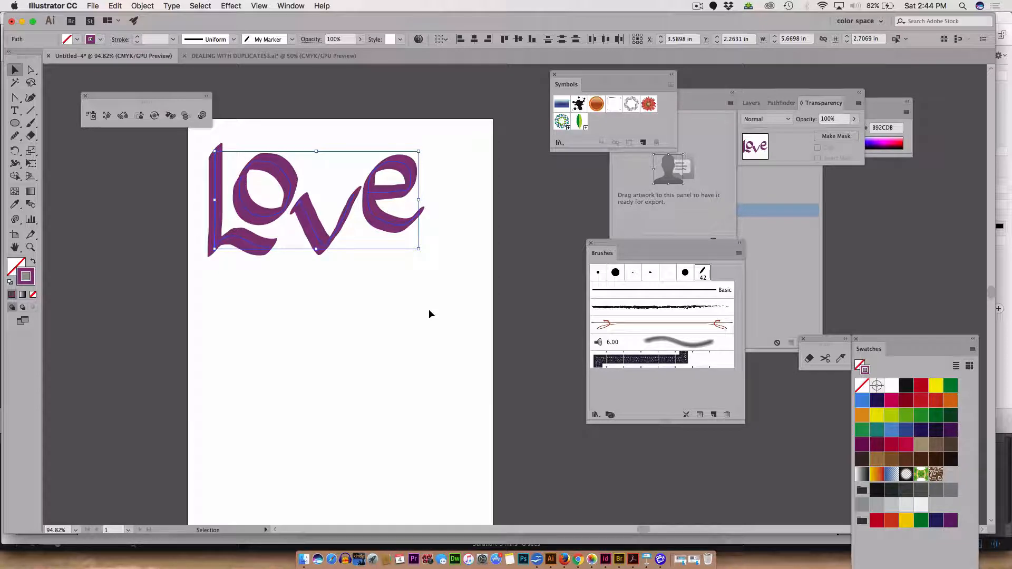
pyautogui.click(331, 324)
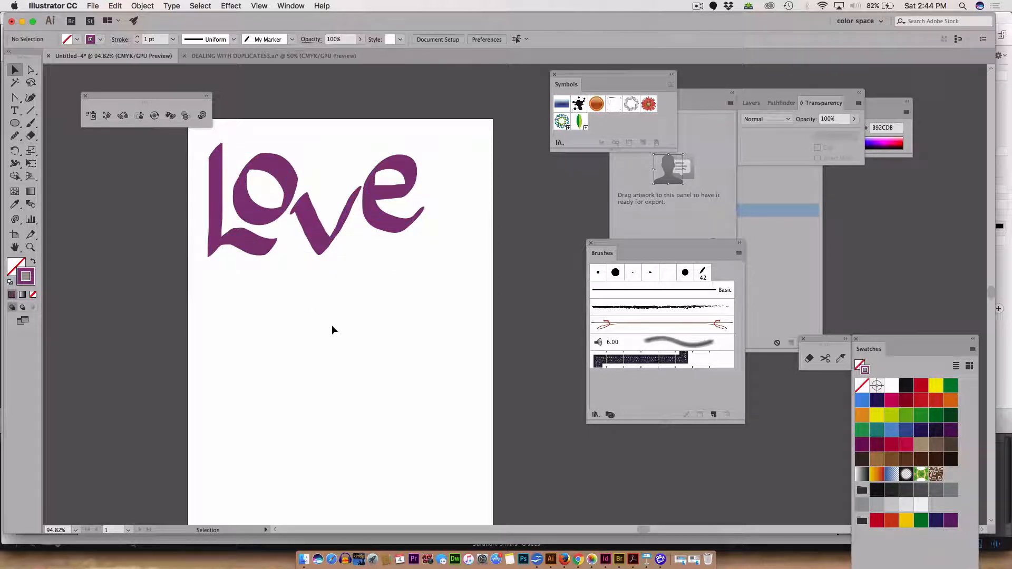
pyautogui.click(270, 217)
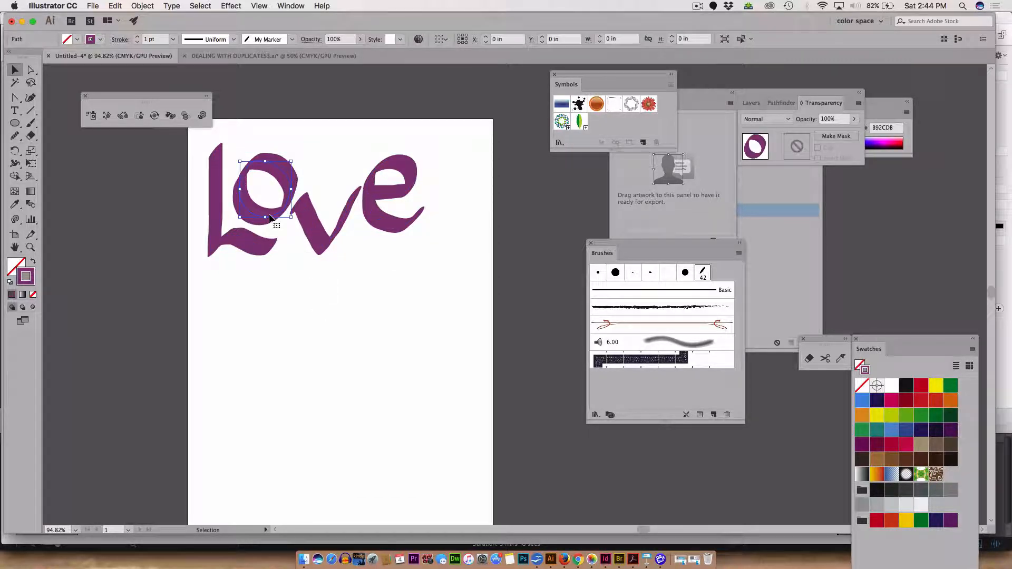
pyautogui.click(400, 327)
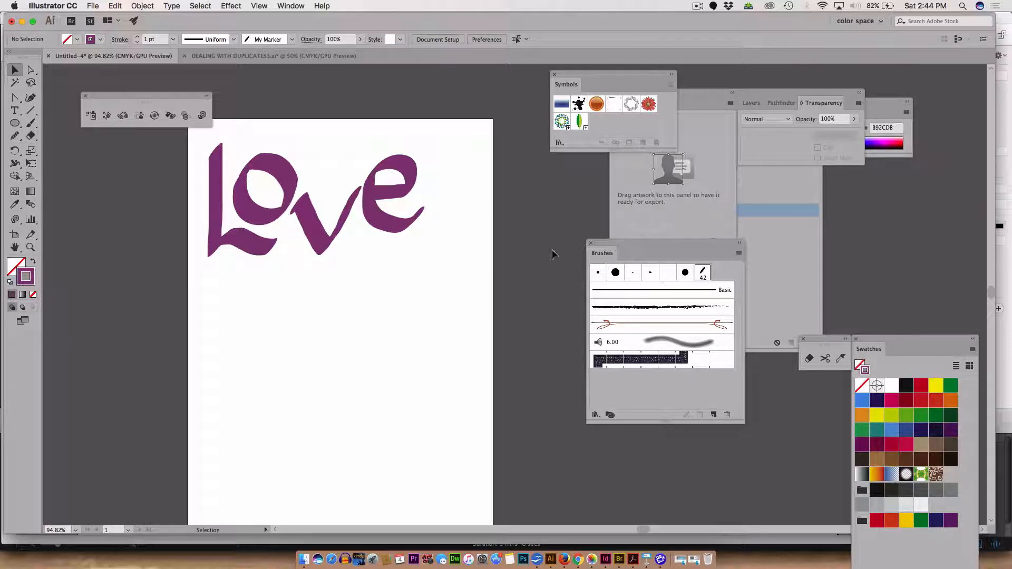
# Step: Set the My Marker brush size to 45 pt and apply it to the existing strokes
pyautogui.doubleClick(703, 273)
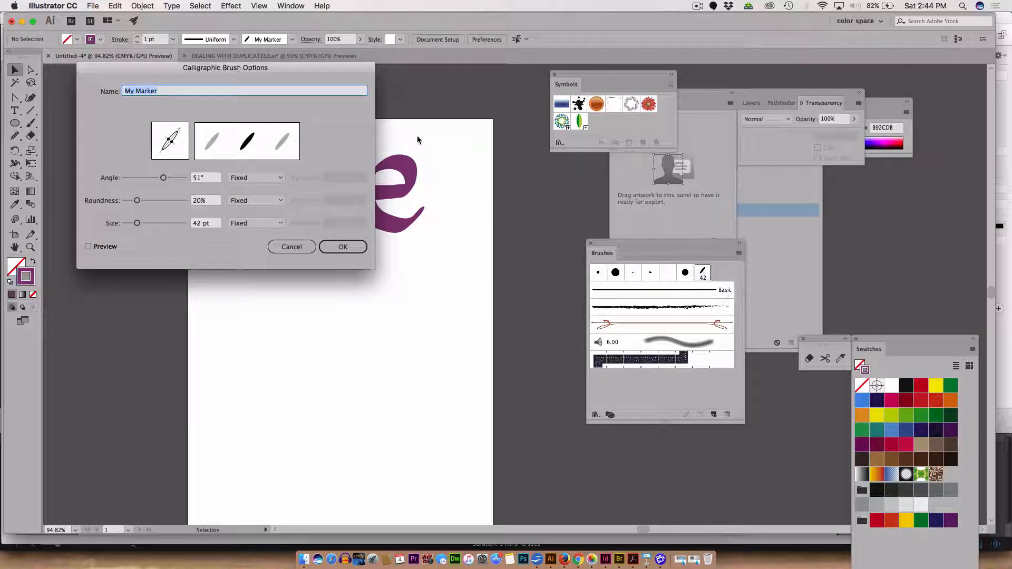
pyautogui.click(200, 224)
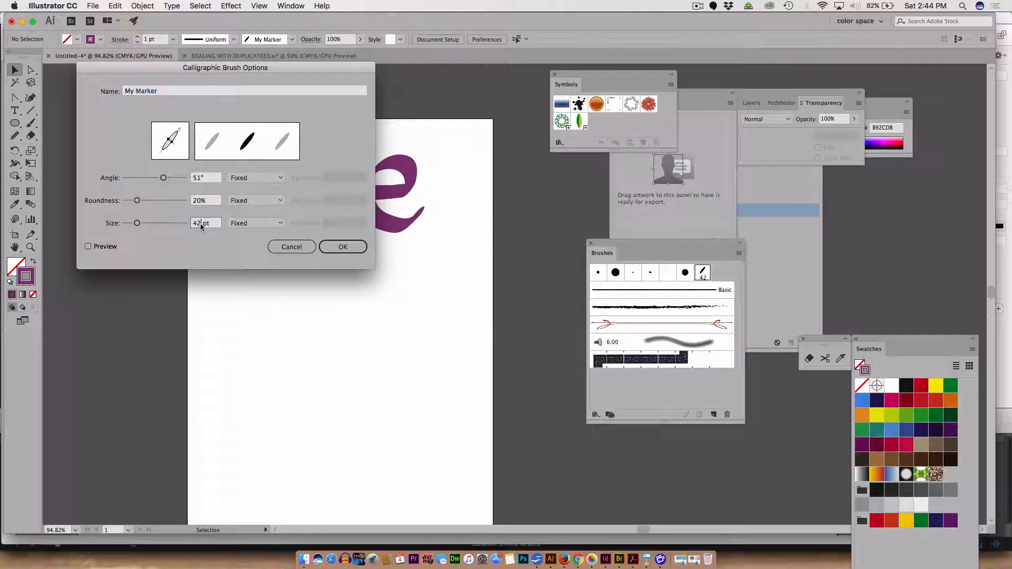
pyautogui.write('5')
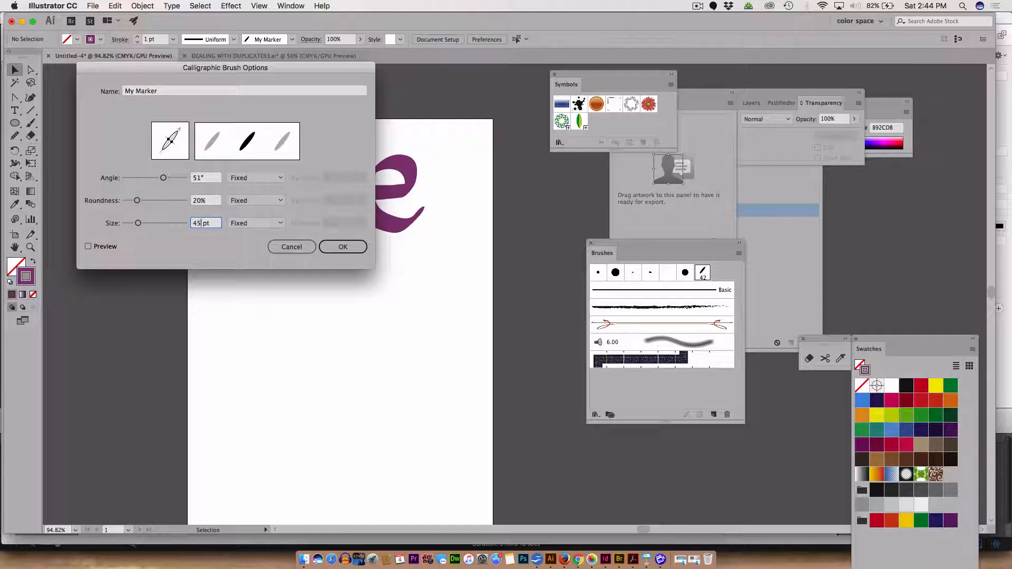
pyautogui.click(337, 249)
pyautogui.click(223, 184)
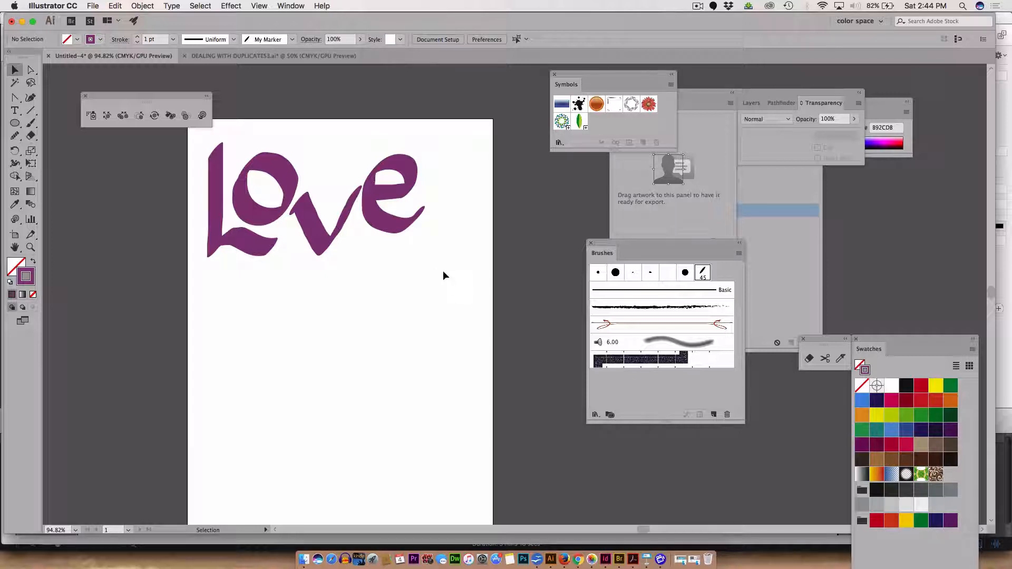
# Step: Nudge the letter e slightly to the right, away from the v
pyautogui.click(402, 227)
pyautogui.press('Down')
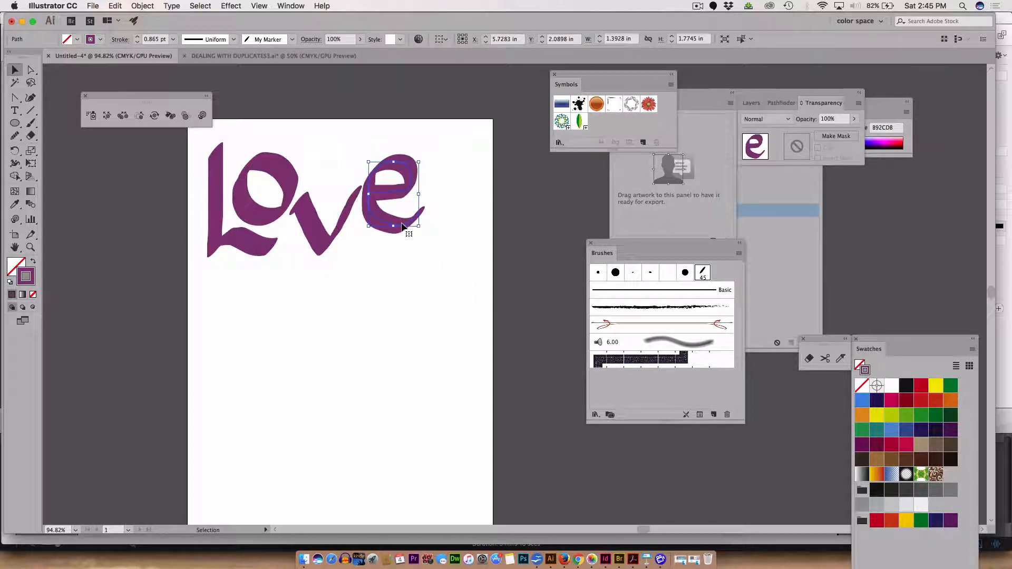
pyautogui.press('Right')
pyautogui.press('Right')
pyautogui.press('Right')
pyautogui.press('Right')
pyautogui.click(441, 284)
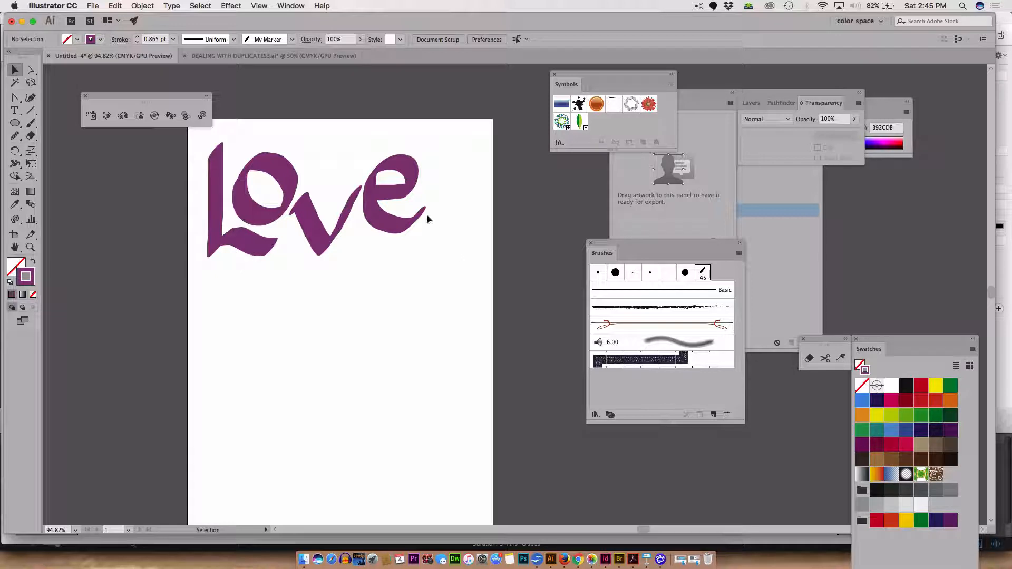
# Step: Create a new Art Brush from the complete Love lettering with the default brush options, and deselect the artwork
pyautogui.moveTo(458, 269); pyautogui.dragTo(190, 135)
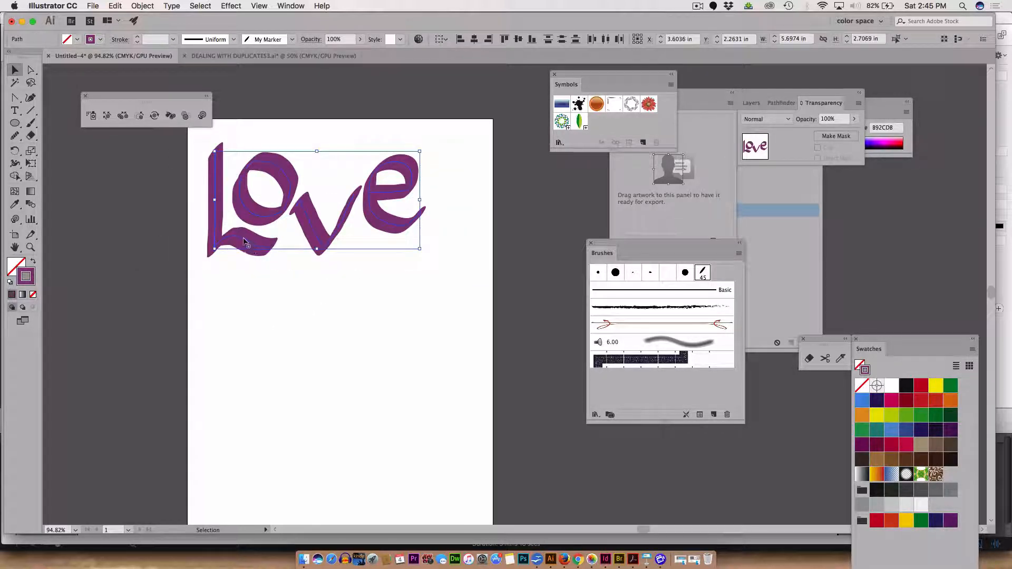
pyautogui.moveTo(243, 243)
pyautogui.mouseDown()
pyautogui.moveTo(570, 374)
pyautogui.moveTo(623, 381)
pyautogui.mouseUp()
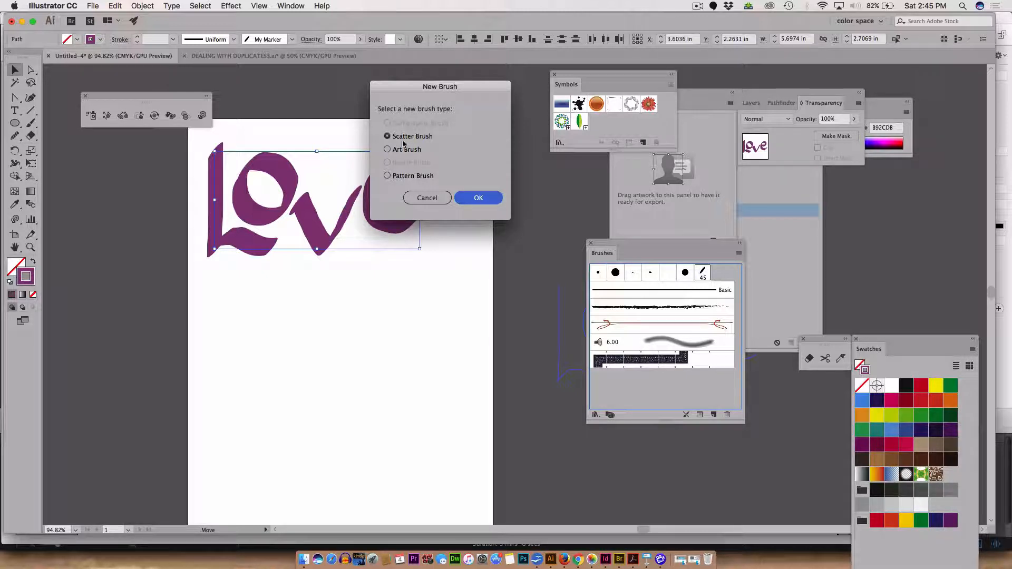
pyautogui.click(388, 150)
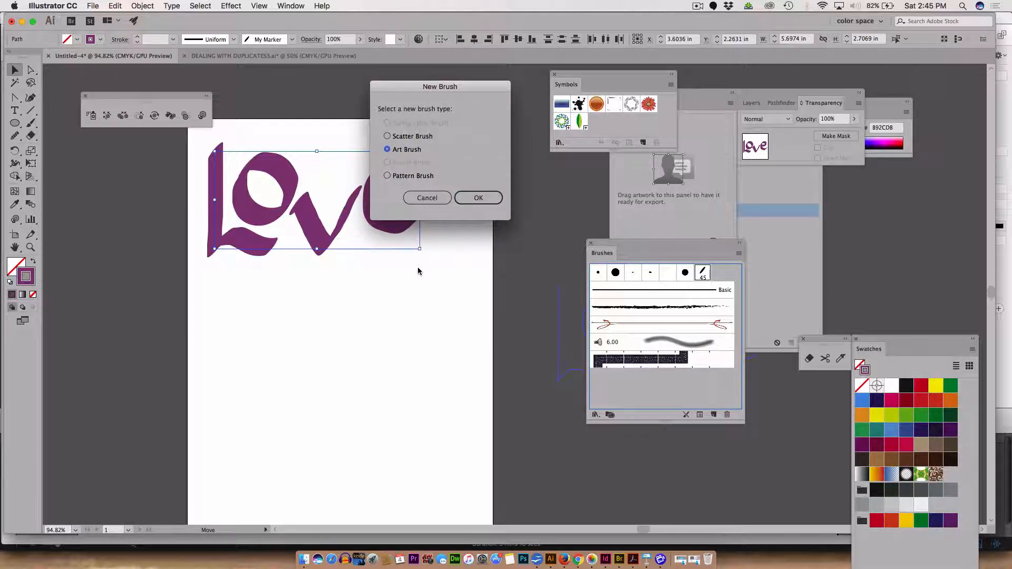
pyautogui.click(474, 199)
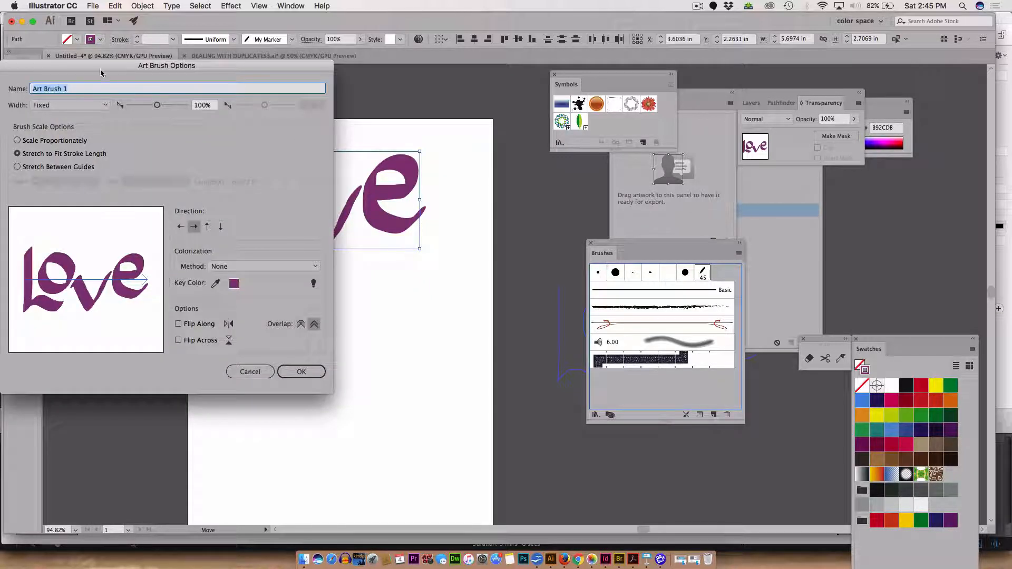
pyautogui.moveTo(101, 73); pyautogui.dragTo(204, 54)
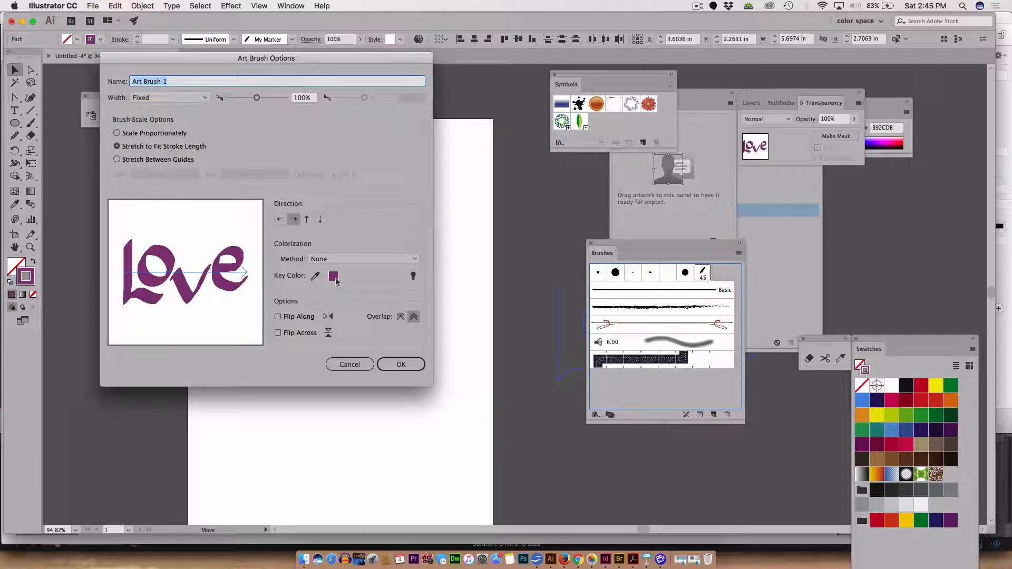
pyautogui.click(399, 363)
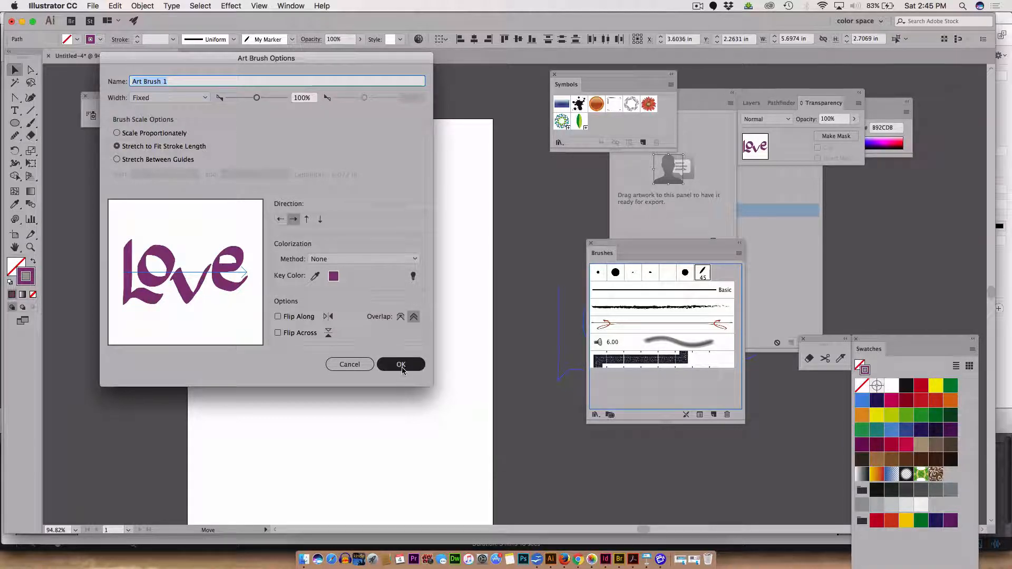
pyautogui.click(402, 366)
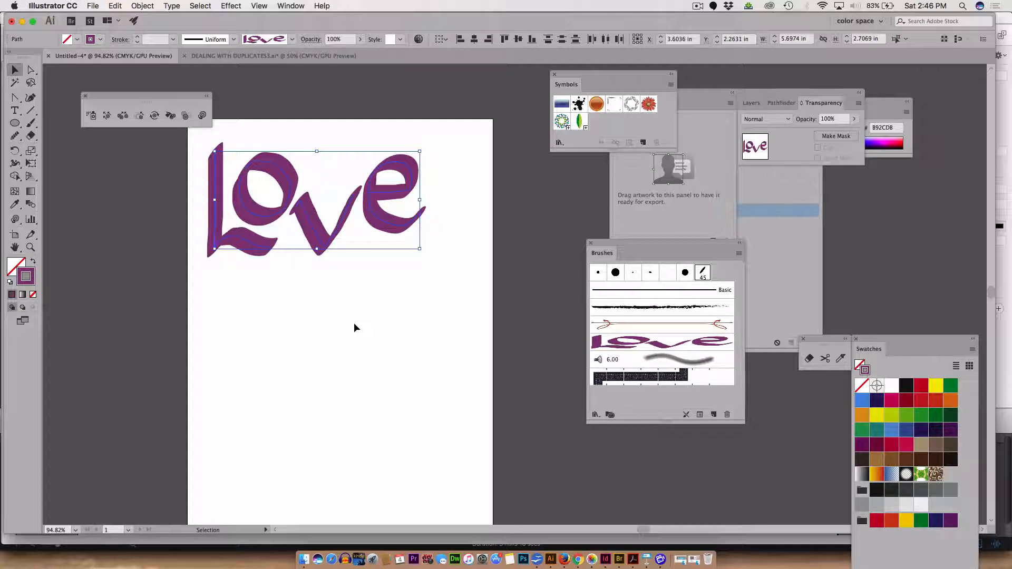
pyautogui.click(364, 305)
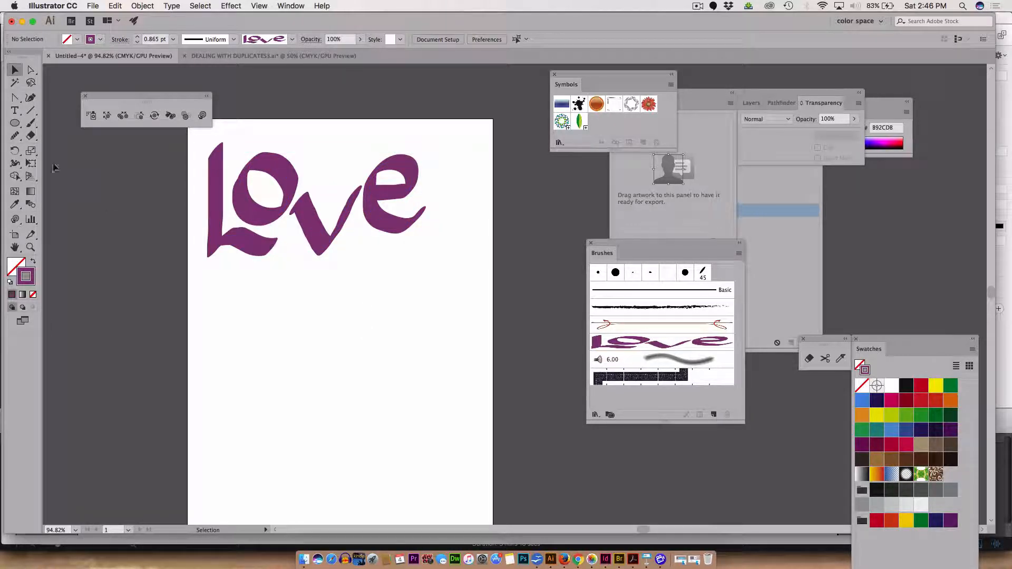
# Step: Paint a short curved test stroke below the lettering using the Paintbrush with the new Love art brush, and undo it
pyautogui.click(31, 123)
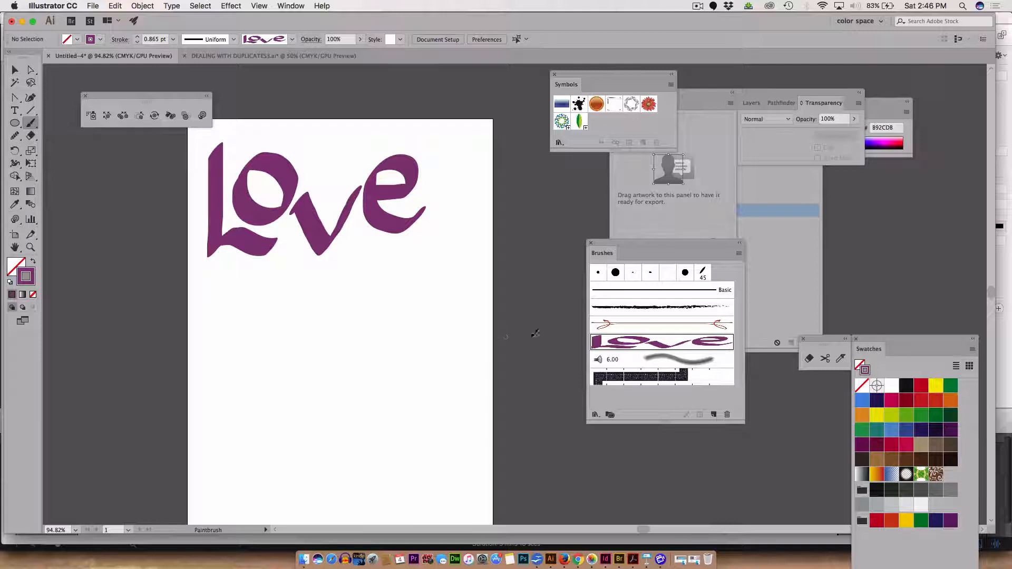
pyautogui.click(614, 343)
pyautogui.moveTo(212, 342)
pyautogui.mouseDown()
pyautogui.moveTo(237, 334)
pyautogui.moveTo(367, 390)
pyautogui.moveTo(430, 369)
pyautogui.mouseUp()
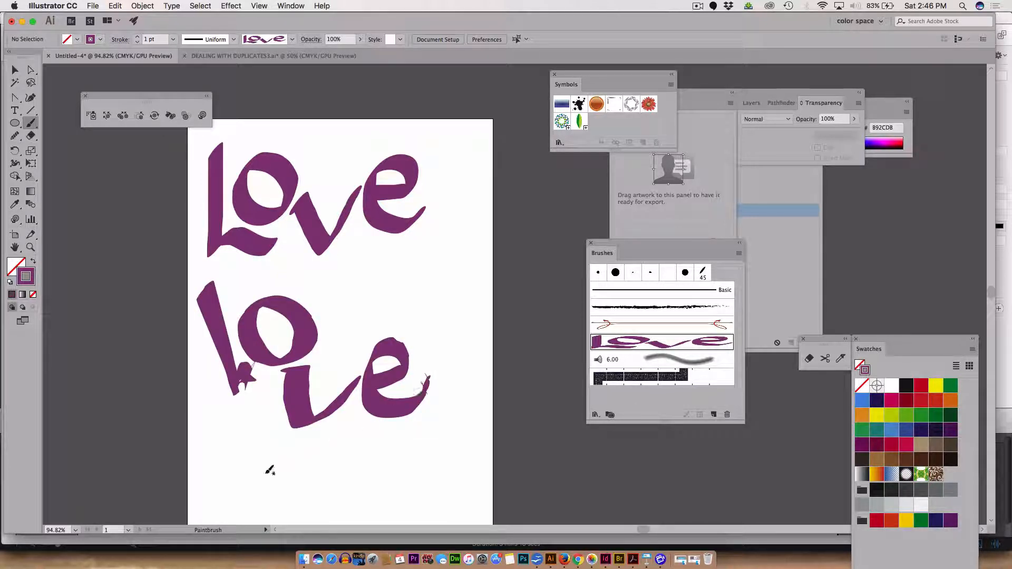
pyautogui.press('cmd+z')
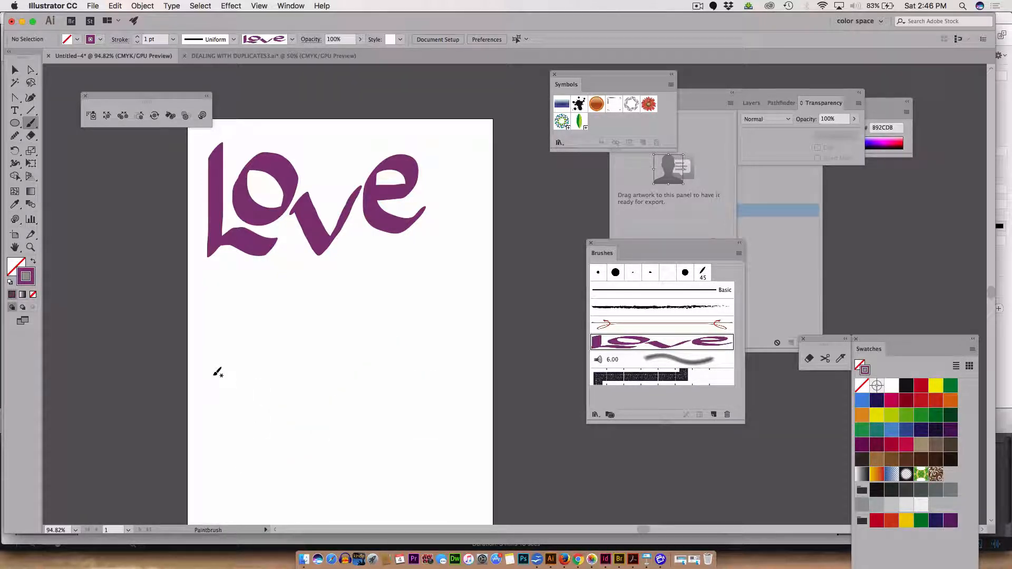
# Step: Try the Love brush with long horizontal and diagonal strokes across the artboard, undoing each one
pyautogui.moveTo(220, 368); pyautogui.dragTo(506, 378)
pyautogui.press('super+z')
pyautogui.moveTo(187, 358); pyautogui.dragTo(510, 350)
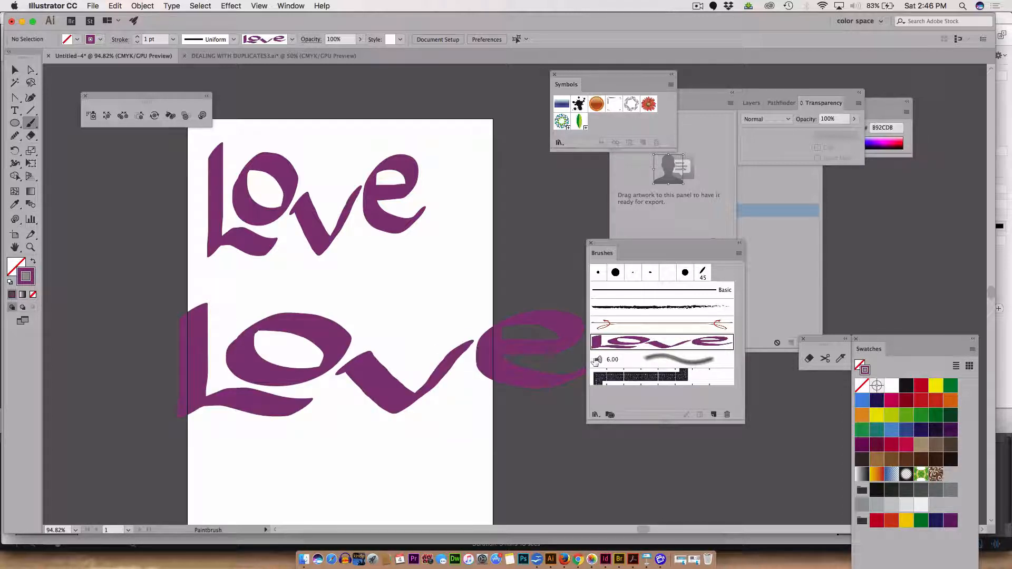
pyautogui.press('super+z')
pyautogui.moveTo(279, 291)
pyautogui.mouseDown()
pyautogui.moveTo(389, 382)
pyautogui.moveTo(512, 363)
pyautogui.mouseUp()
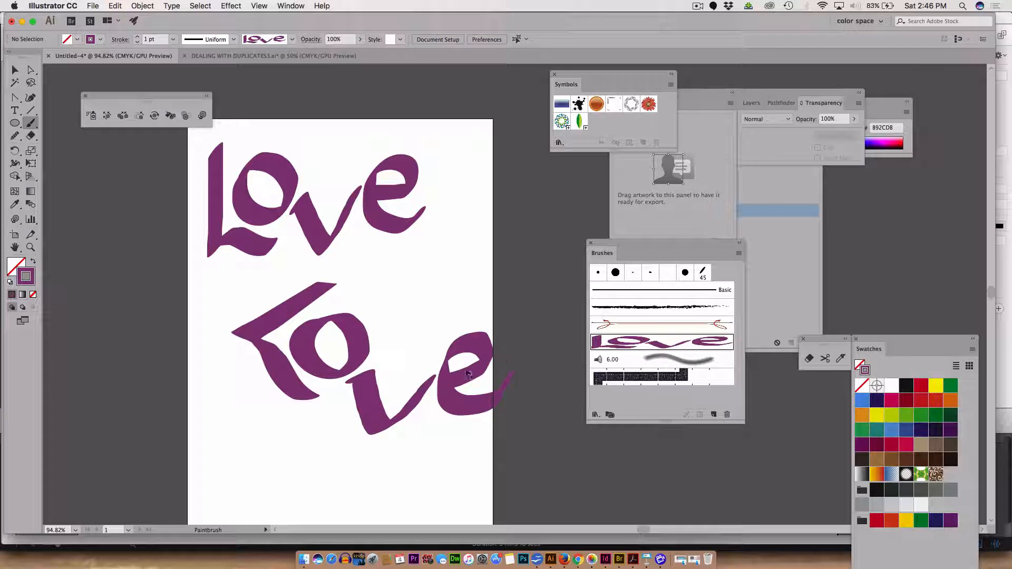
pyautogui.press('super+z')
# Step: Try the Love brush on a deep S-shaped curve and another wide stroke below the lettering, undoing both
pyautogui.moveTo(210, 314)
pyautogui.mouseDown()
pyautogui.moveTo(211, 343)
pyautogui.moveTo(261, 399)
pyautogui.moveTo(350, 381)
pyautogui.mouseUp()
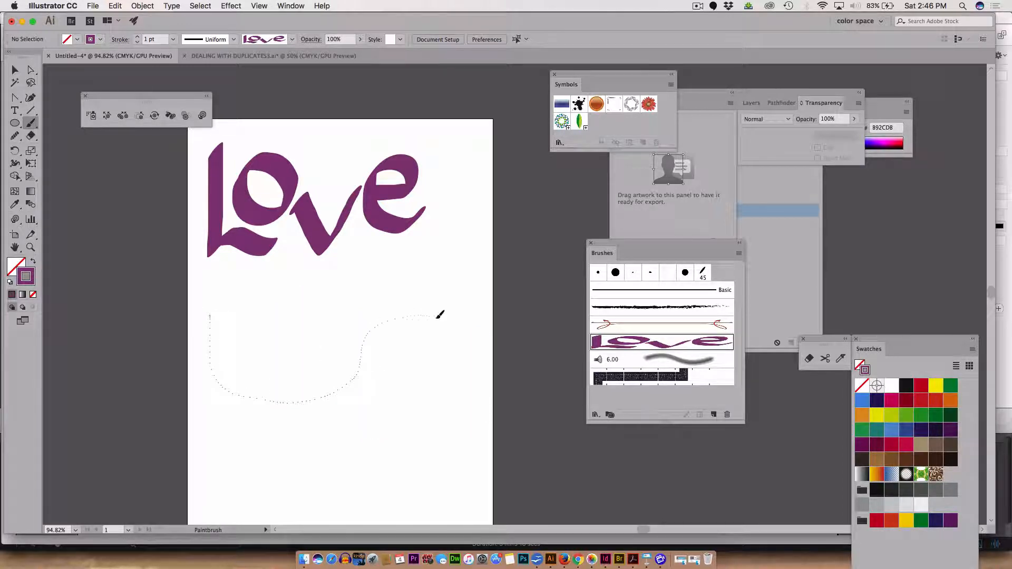
pyautogui.moveTo(439, 314); pyautogui.dragTo(440, 314)
pyautogui.press('super+z')
pyautogui.moveTo(217, 318)
pyautogui.mouseDown()
pyautogui.moveTo(244, 373)
pyautogui.moveTo(416, 303)
pyautogui.moveTo(225, 389)
pyautogui.moveTo(384, 346)
pyautogui.moveTo(454, 362)
pyautogui.mouseUp()
pyautogui.press('super+z')
pyautogui.press('super+z')
# Step: Try the Love brush on a large spiral and a long stroke running past the artboard's right edge, undoing both
pyautogui.moveTo(341, 293)
pyautogui.mouseDown()
pyautogui.moveTo(238, 369)
pyautogui.moveTo(388, 458)
pyautogui.mouseUp()
pyautogui.moveTo(343, 332)
pyautogui.mouseDown()
pyautogui.moveTo(355, 389)
pyautogui.moveTo(369, 352)
pyautogui.mouseUp()
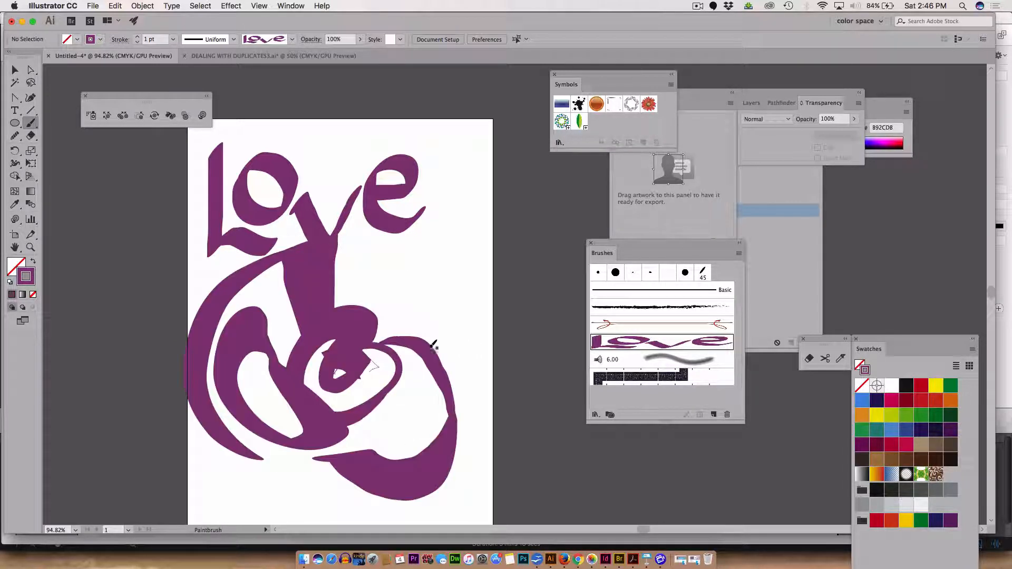
pyautogui.press('super+z')
pyautogui.moveTo(203, 363)
pyautogui.mouseDown()
pyautogui.moveTo(138, 408)
pyautogui.moveTo(551, 236)
pyautogui.mouseUp()
pyautogui.press('super+z')
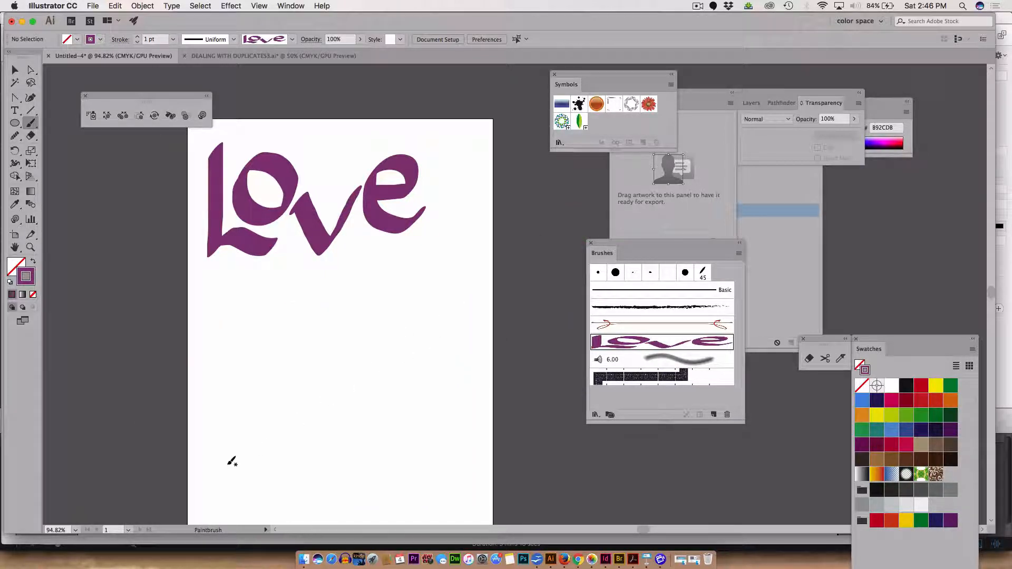
# Step: Try two shorter rising strokes with the Love brush below the original lettering, undoing each
pyautogui.moveTo(231, 461); pyautogui.dragTo(405, 335)
pyautogui.press('super+z')
pyautogui.moveTo(264, 319); pyautogui.dragTo(406, 284)
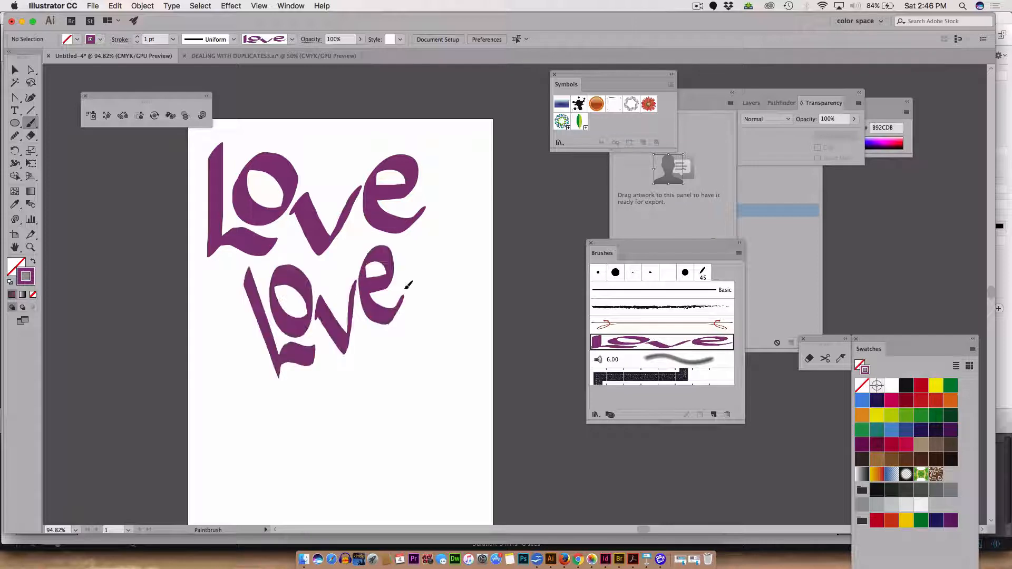
pyautogui.press('super+z')
# Step: Paint a large Love stroke across the artboard's middle and smaller ones below the original e and at the lower-left corner
pyautogui.moveTo(255, 352); pyautogui.dragTo(423, 391)
pyautogui.moveTo(422, 283); pyautogui.dragTo(452, 276)
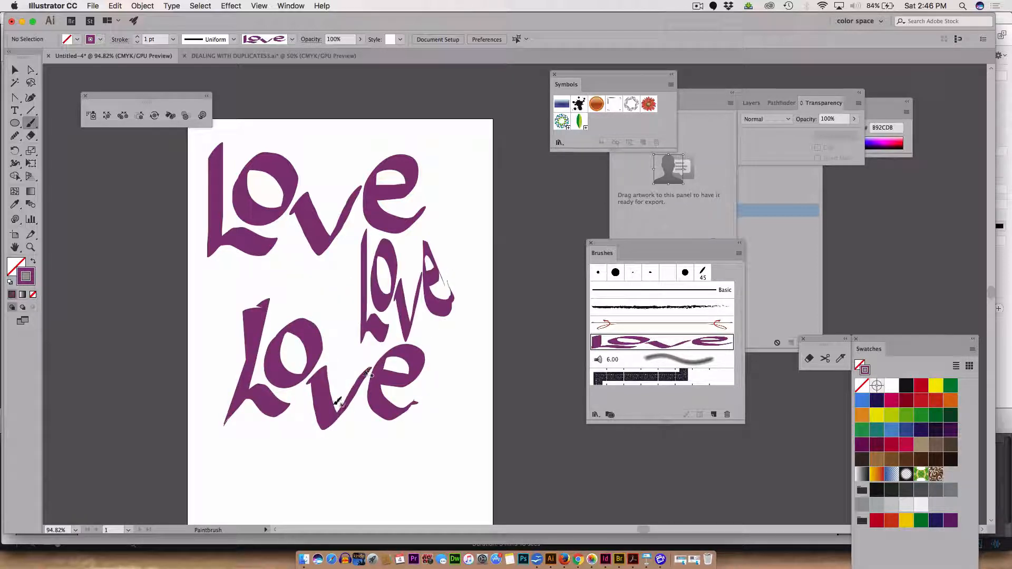
pyautogui.moveTo(246, 482)
pyautogui.mouseDown()
pyautogui.moveTo(327, 468)
pyautogui.moveTo(405, 435)
pyautogui.moveTo(444, 454)
pyautogui.mouseUp()
pyautogui.press('super+z')
pyautogui.moveTo(300, 481)
pyautogui.mouseDown()
pyautogui.moveTo(362, 474)
pyautogui.moveTo(375, 449)
pyautogui.moveTo(401, 453)
pyautogui.moveTo(462, 429)
pyautogui.mouseUp()
pyautogui.press('super+z')
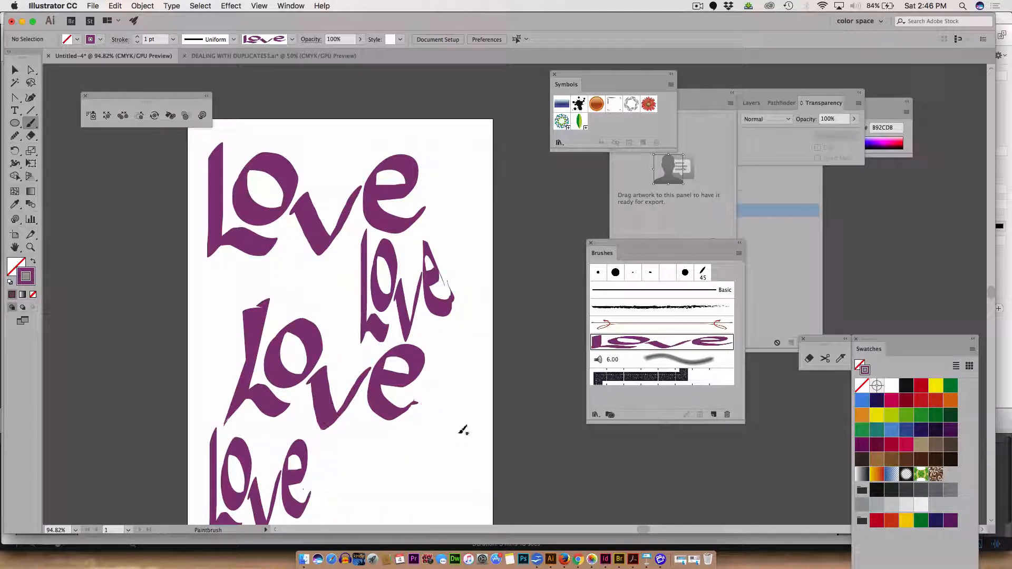
# Step: Paint additional small Love strokes at the artboard's lower-right corner and across its left edge
pyautogui.moveTo(427, 462); pyautogui.dragTo(448, 450)
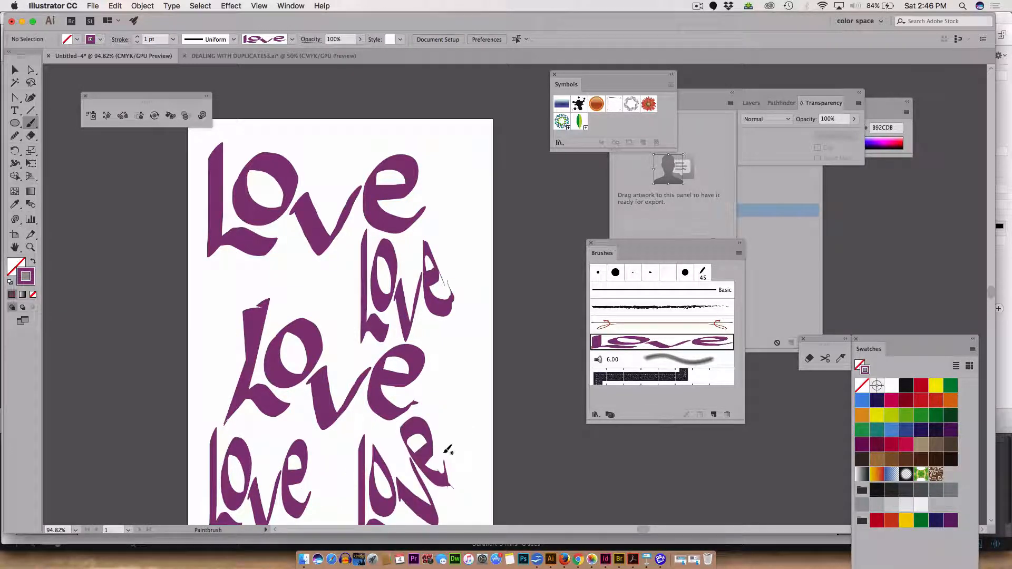
pyautogui.scroll(-3, 257, 326)
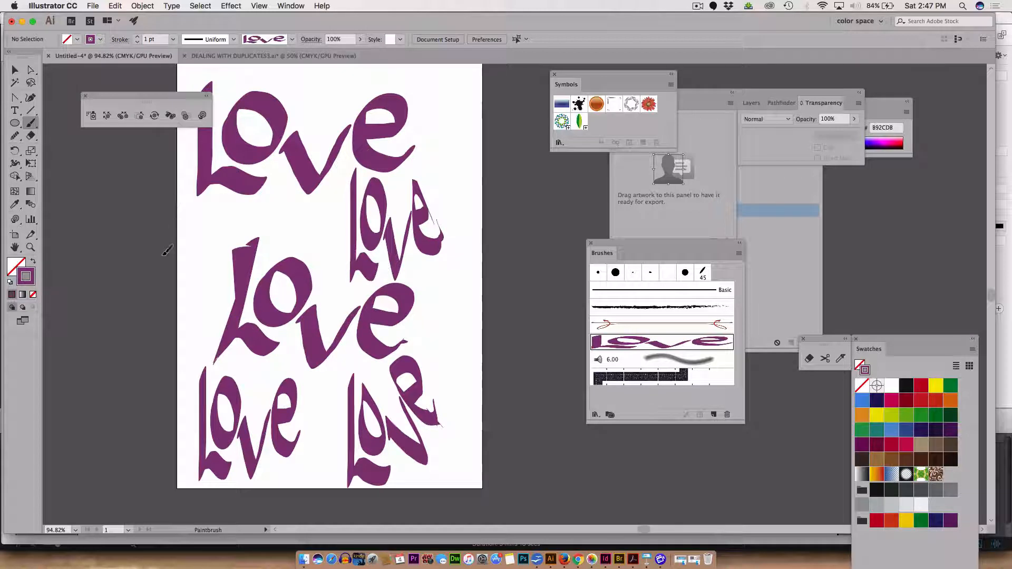
pyautogui.moveTo(163, 253)
pyautogui.mouseDown()
pyautogui.moveTo(209, 225)
pyautogui.moveTo(246, 220)
pyautogui.mouseUp()
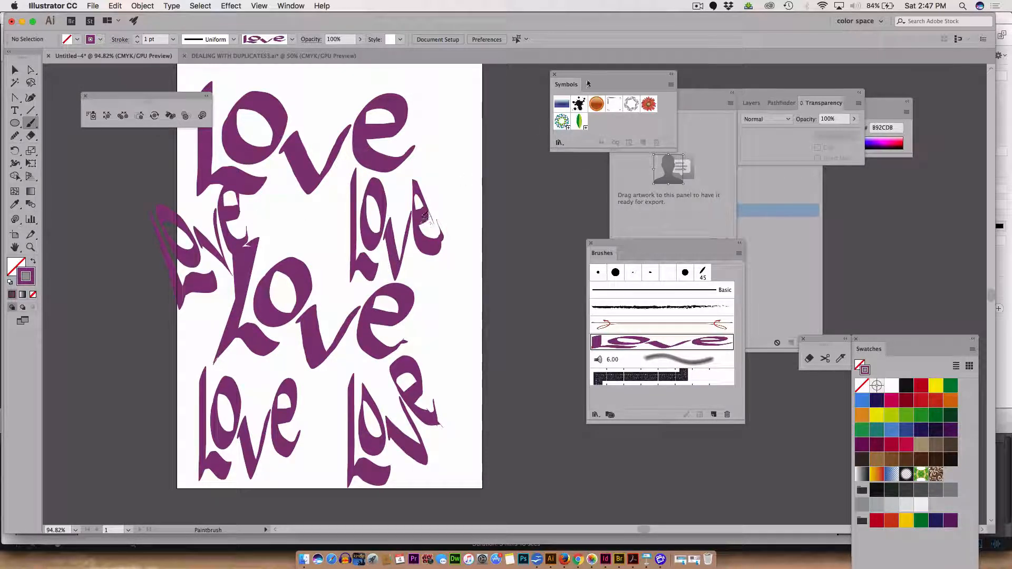